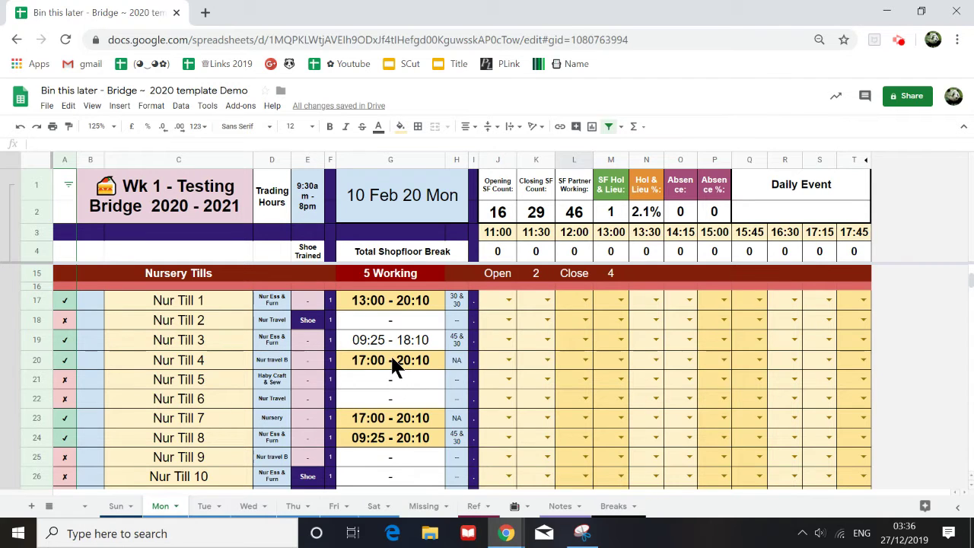
Step: Start recording a macro with relative references on rows 7 to 12 of the CSM section
{"action": "scroll", "coordinate": [393, 361], "scroll_direction": "up", "scroll_amount": 4}
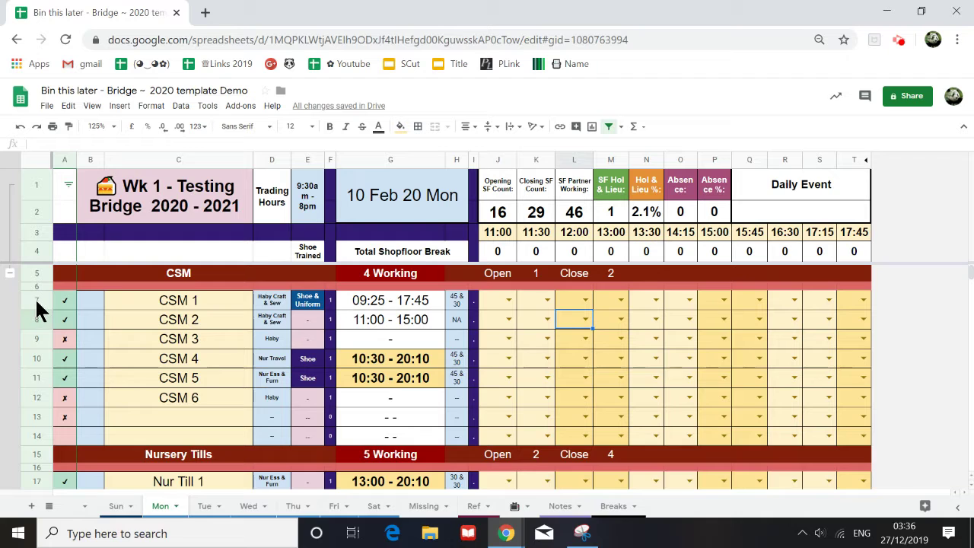
{"action": "left_click_drag", "start_coordinate": [35, 300], "coordinate": [35, 377]}
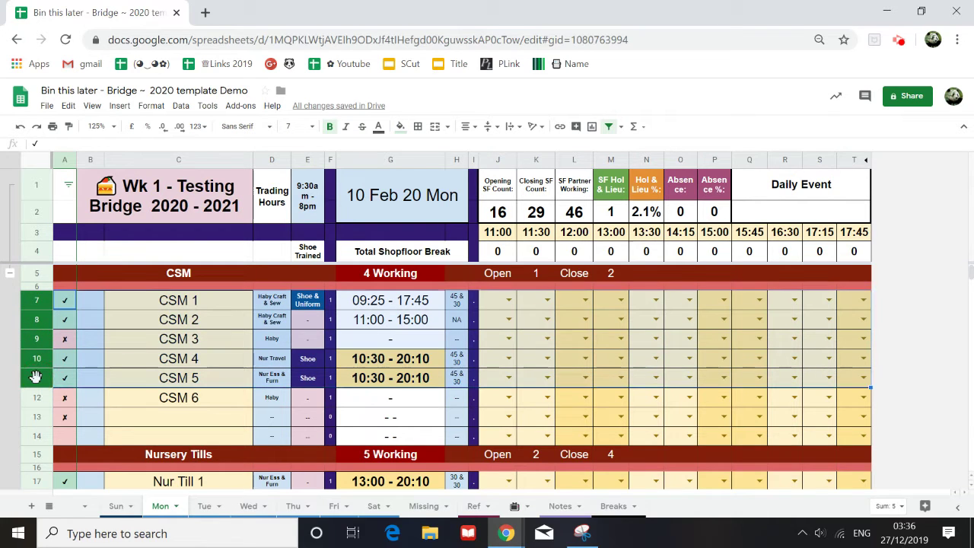
{"action": "left_click", "coordinate": [89, 303]}
{"action": "left_click_drag", "start_coordinate": [35, 301], "coordinate": [26, 398]}
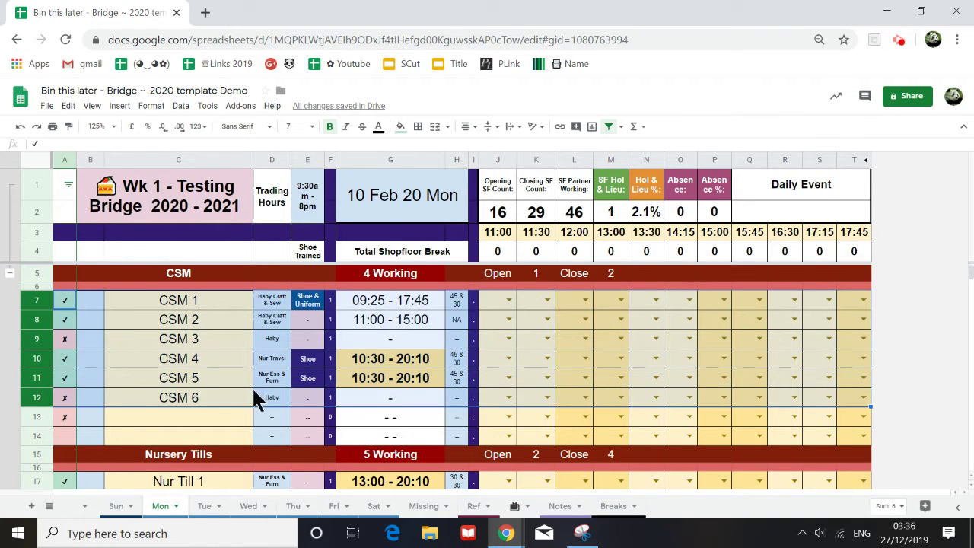
{"action": "left_click", "coordinate": [180, 106]}
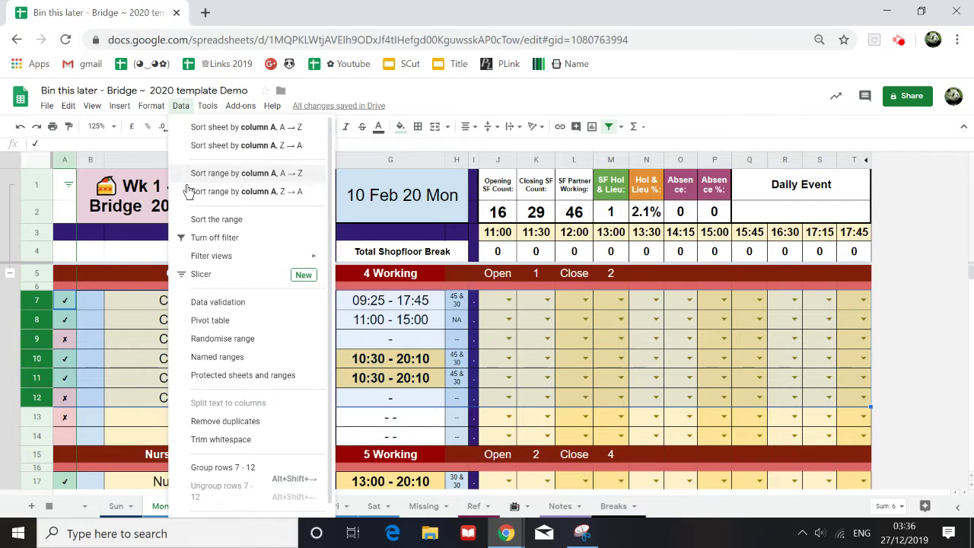
{"action": "mouse_move", "coordinate": [210, 112]}
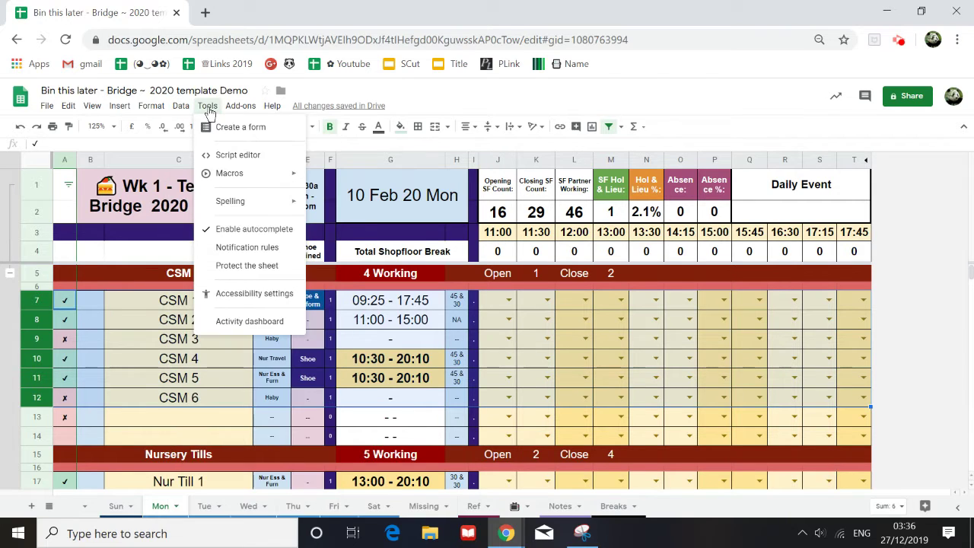
{"action": "mouse_move", "coordinate": [204, 174]}
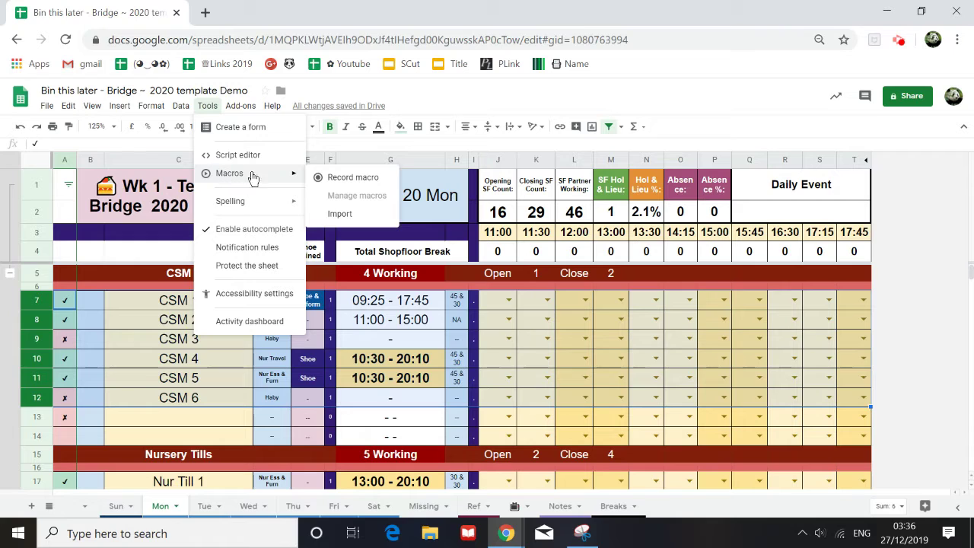
{"action": "left_click", "coordinate": [361, 178]}
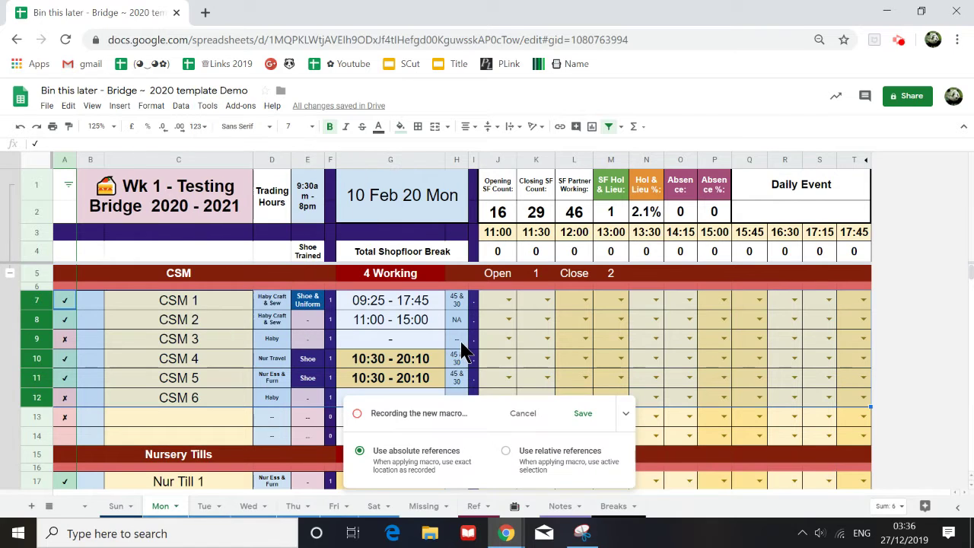
{"action": "left_click", "coordinate": [507, 449]}
Step: Sort the range A7 to W12 by column G in Z → A order
{"action": "left_click", "coordinate": [178, 108]}
{"action": "left_click", "coordinate": [206, 221]}
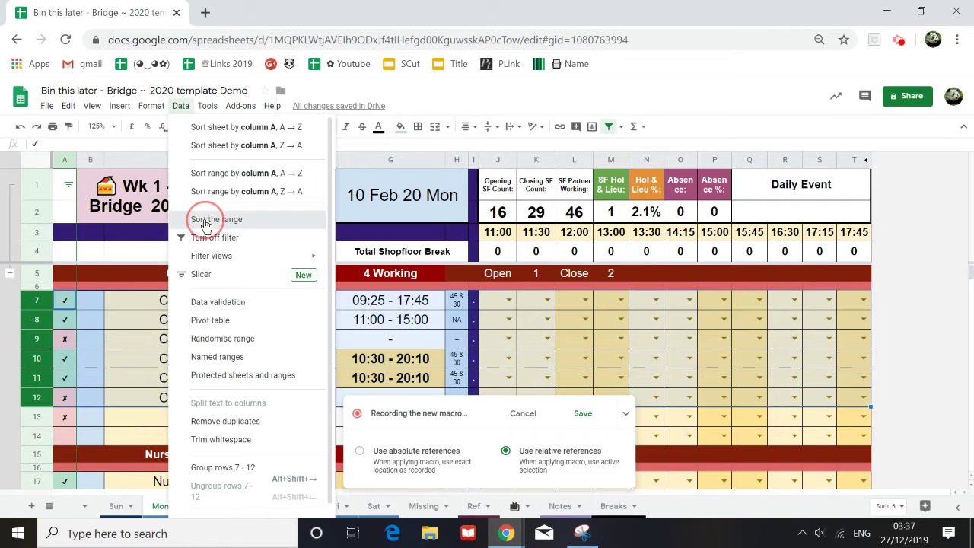
{"action": "left_click_drag", "start_coordinate": [420, 228], "coordinate": [627, 227]}
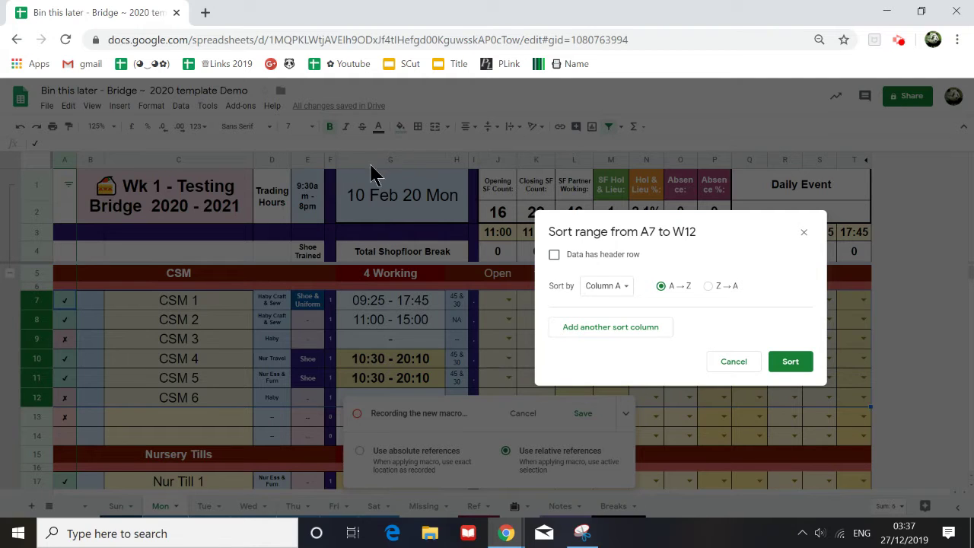
{"action": "left_click", "coordinate": [605, 286]}
{"action": "left_click", "coordinate": [611, 467]}
{"action": "left_click", "coordinate": [707, 286]}
{"action": "left_click", "coordinate": [790, 363]}
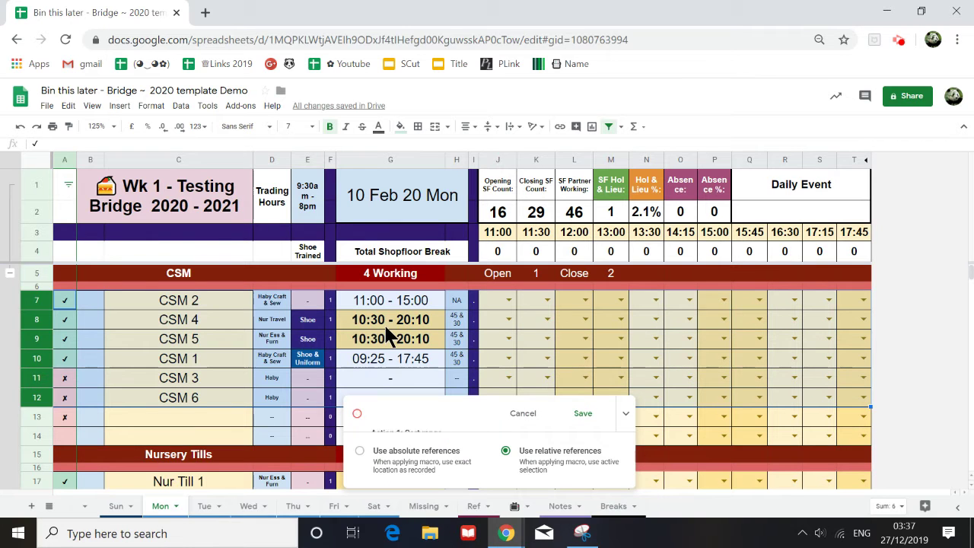
Step: Save the recorded macro as "Sort 1" with shortcut number 0
{"action": "left_click", "coordinate": [585, 413]}
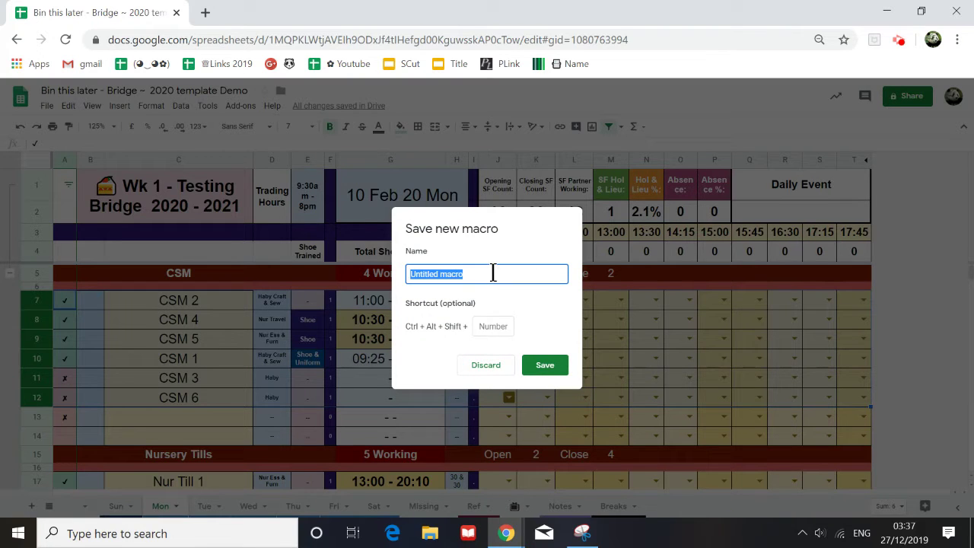
{"action": "type", "text": "Sort 1"}
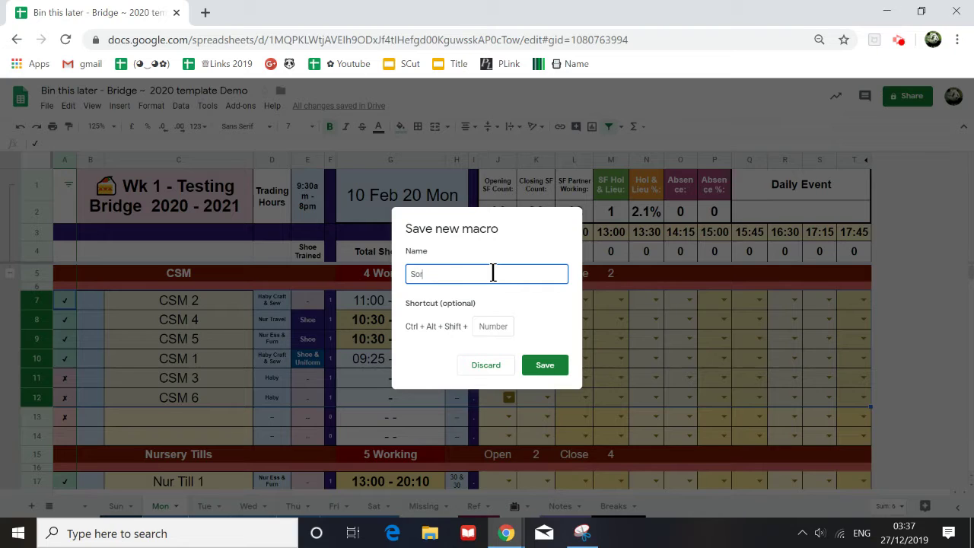
{"action": "left_click", "coordinate": [491, 325]}
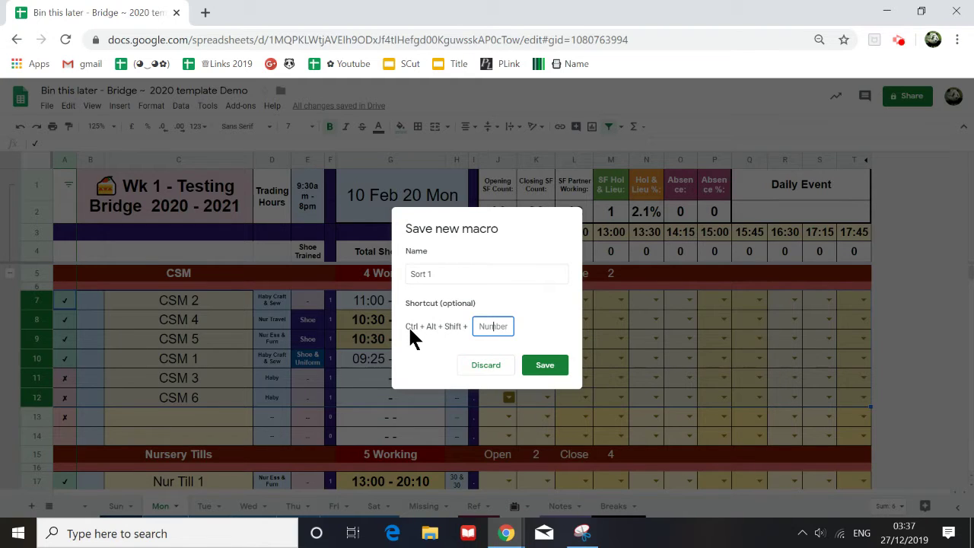
{"action": "type", "text": "0"}
{"action": "left_click", "coordinate": [543, 367]}
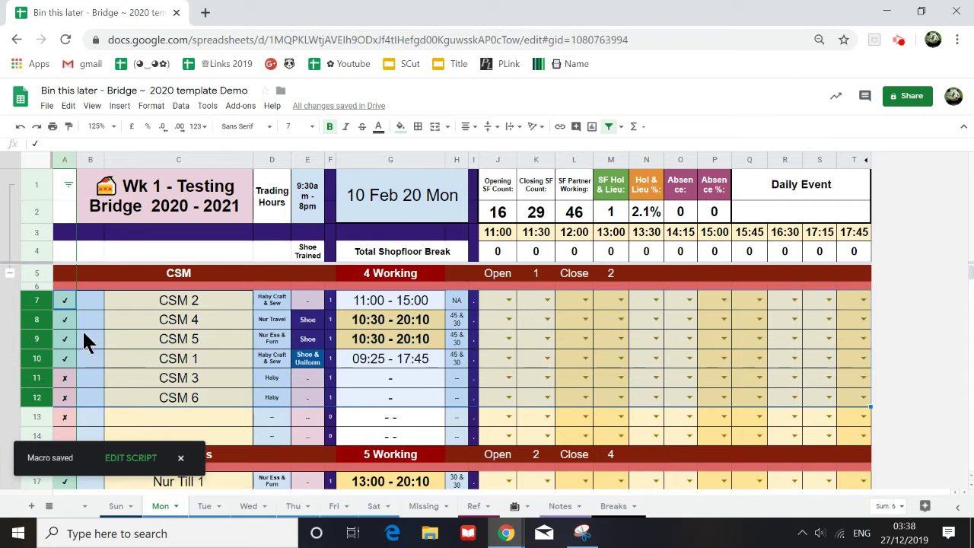
Step: Start recording a second macro with relative references on rows 7 to 10, the CSM staff who are working
{"action": "left_click", "coordinate": [179, 339]}
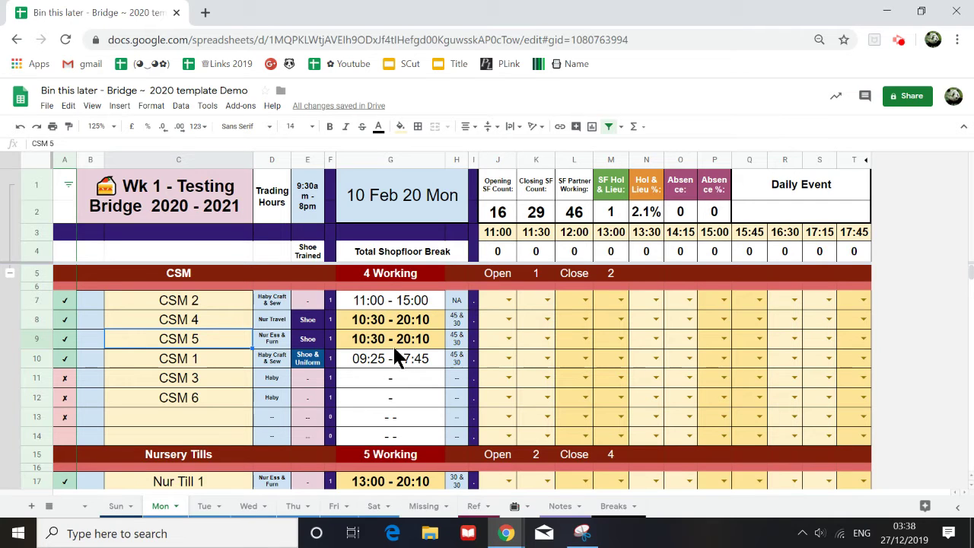
{"action": "left_click_drag", "start_coordinate": [36, 300], "coordinate": [32, 358]}
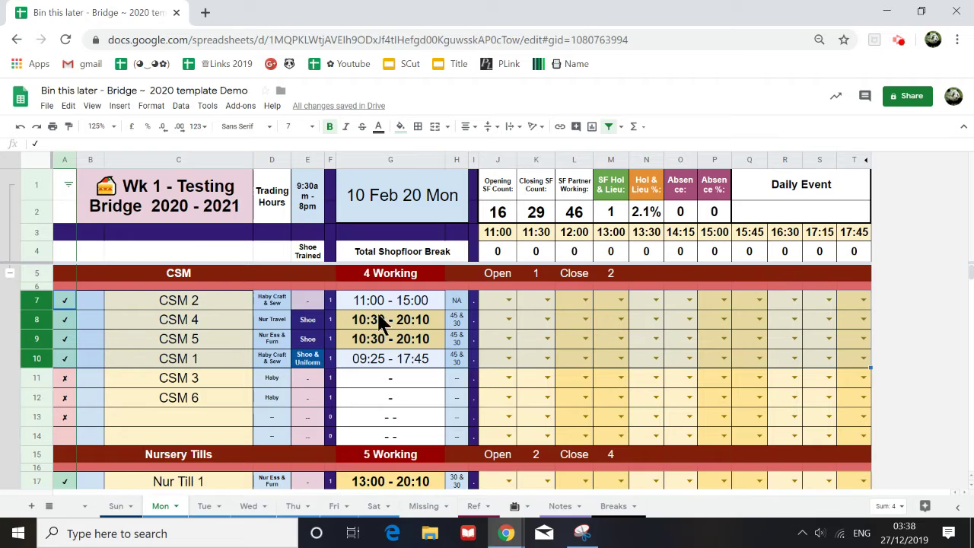
{"action": "left_click", "coordinate": [207, 106]}
{"action": "mouse_move", "coordinate": [228, 173]}
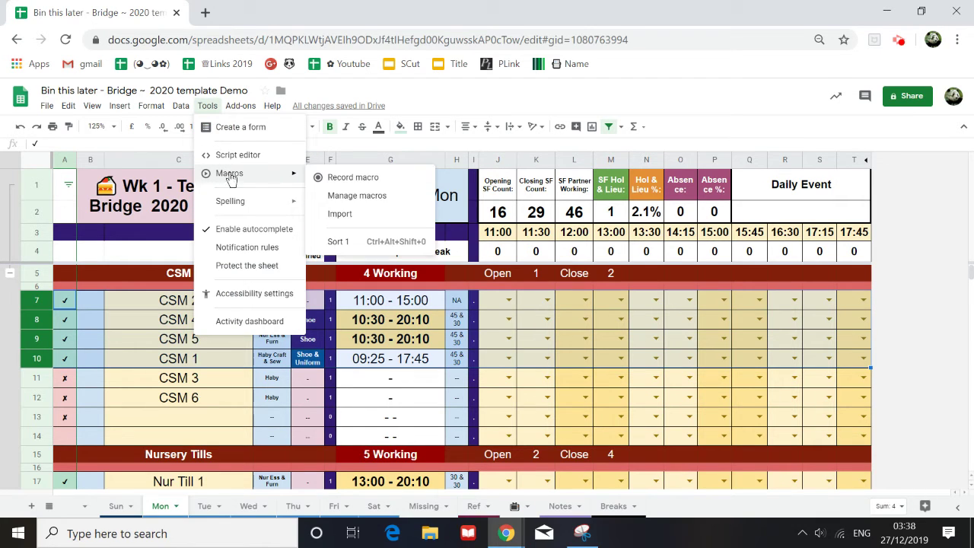
{"action": "left_click", "coordinate": [355, 180]}
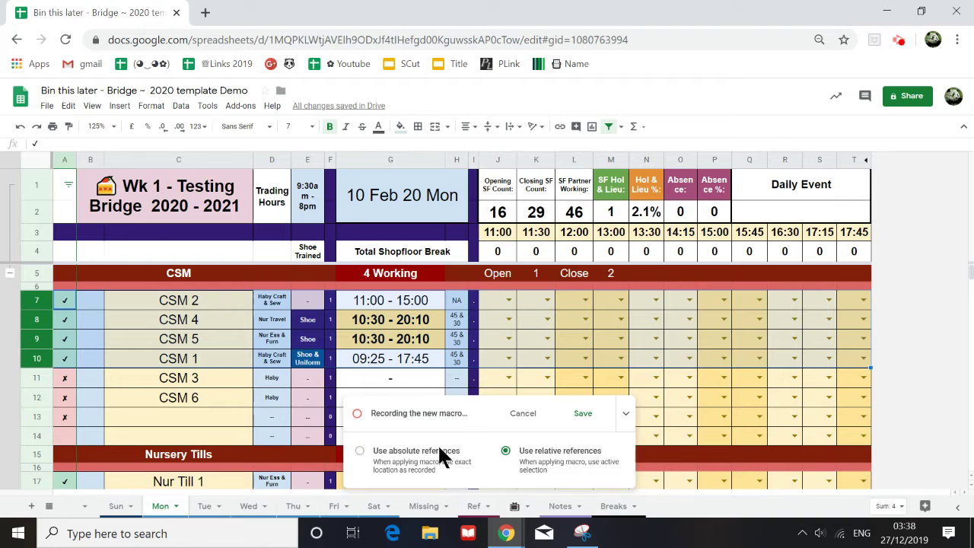
Step: Sort the range A7 to W10 by column G in A → Z order
{"action": "left_click", "coordinate": [206, 112]}
{"action": "mouse_move", "coordinate": [183, 111]}
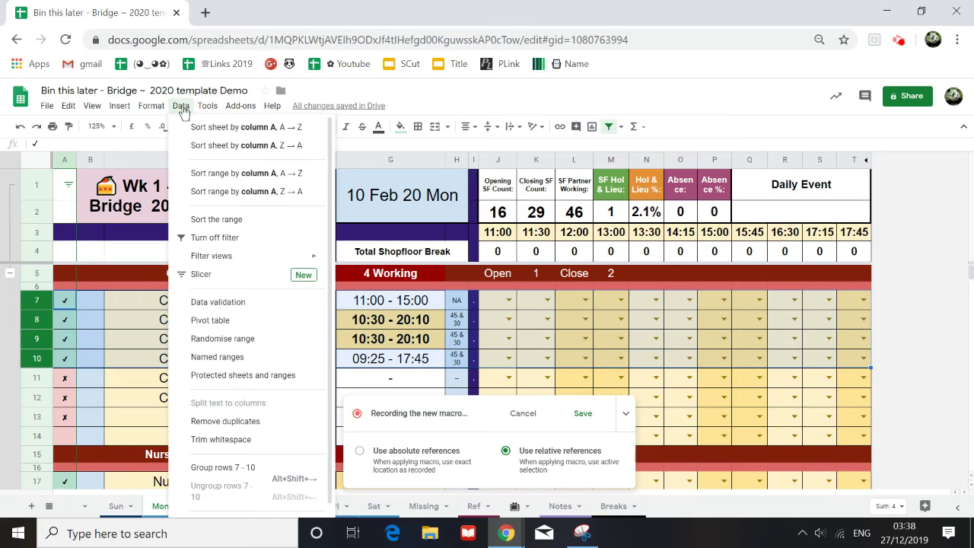
{"action": "left_click", "coordinate": [228, 220]}
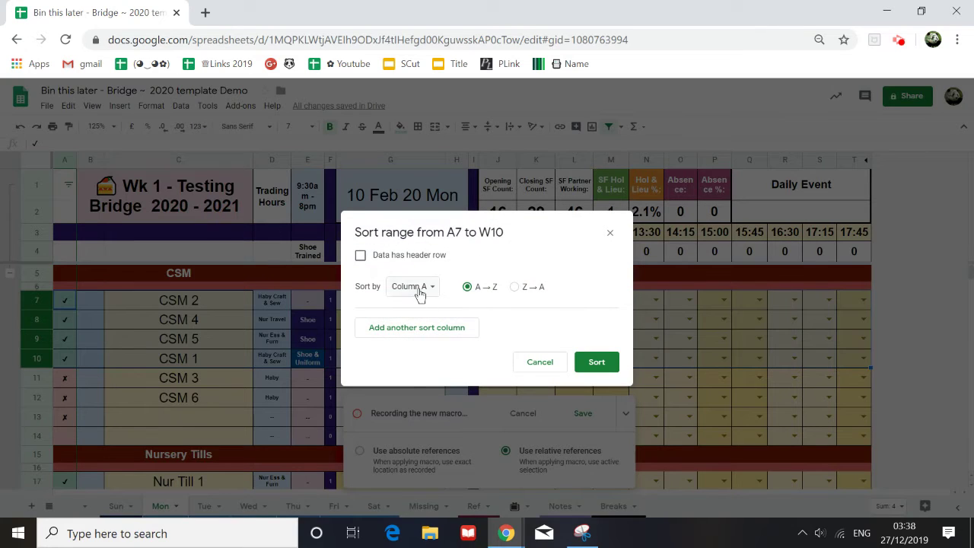
{"action": "left_click", "coordinate": [419, 295]}
{"action": "left_click", "coordinate": [414, 466]}
{"action": "left_click", "coordinate": [592, 367]}
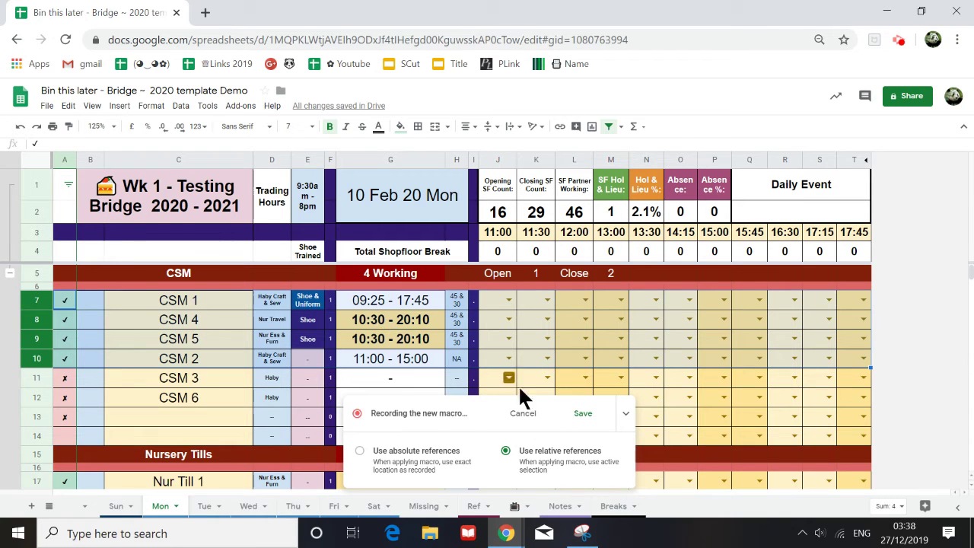
Step: Save this recording as macro "Sort 2" with shortcut number 9
{"action": "left_click", "coordinate": [583, 415]}
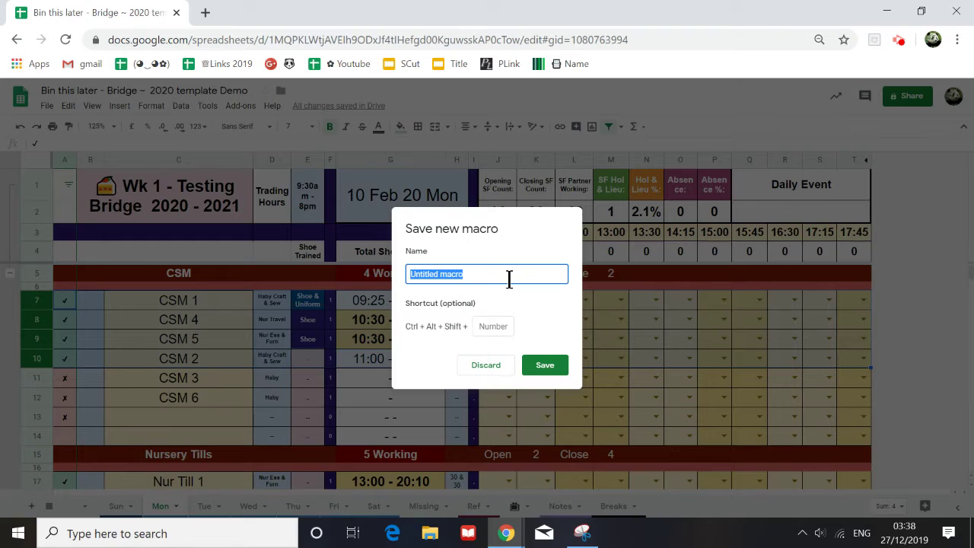
{"action": "type", "text": "Sort 2"}
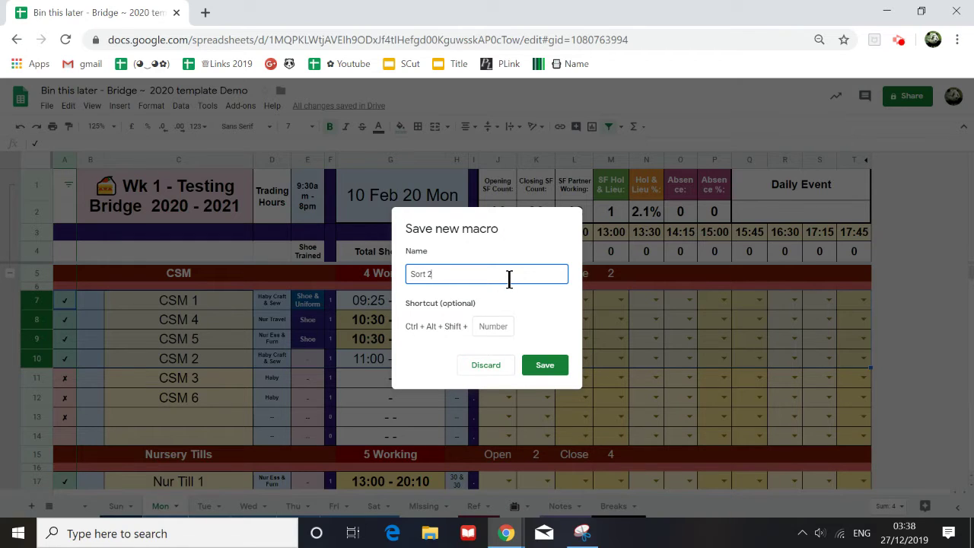
{"action": "left_click", "coordinate": [496, 328]}
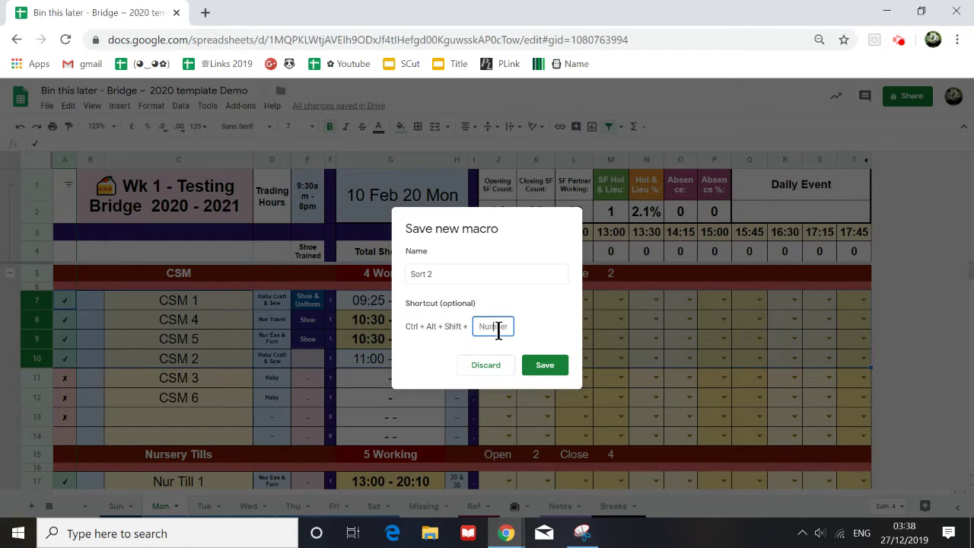
{"action": "type", "text": "9"}
{"action": "left_click", "coordinate": [545, 370]}
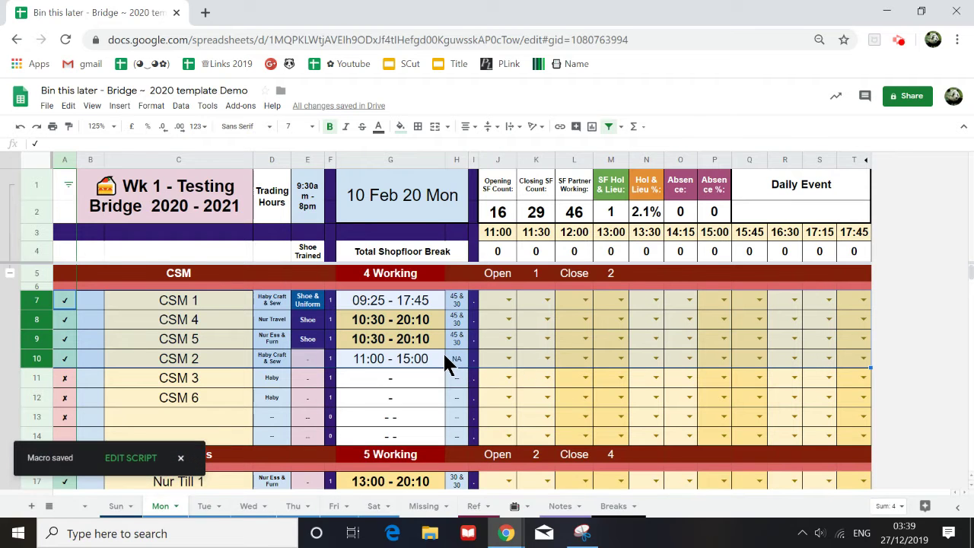
Step: Check the list of saved macros and their assigned shortcuts
{"action": "scroll", "coordinate": [430, 351], "scroll_direction": "down", "scroll_amount": 1}
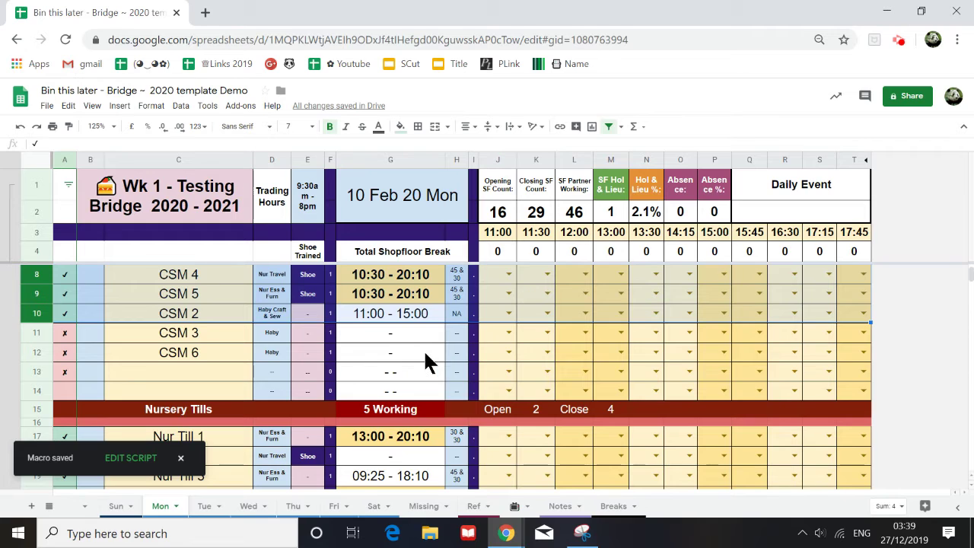
{"action": "scroll", "coordinate": [331, 343], "scroll_direction": "down", "scroll_amount": 2}
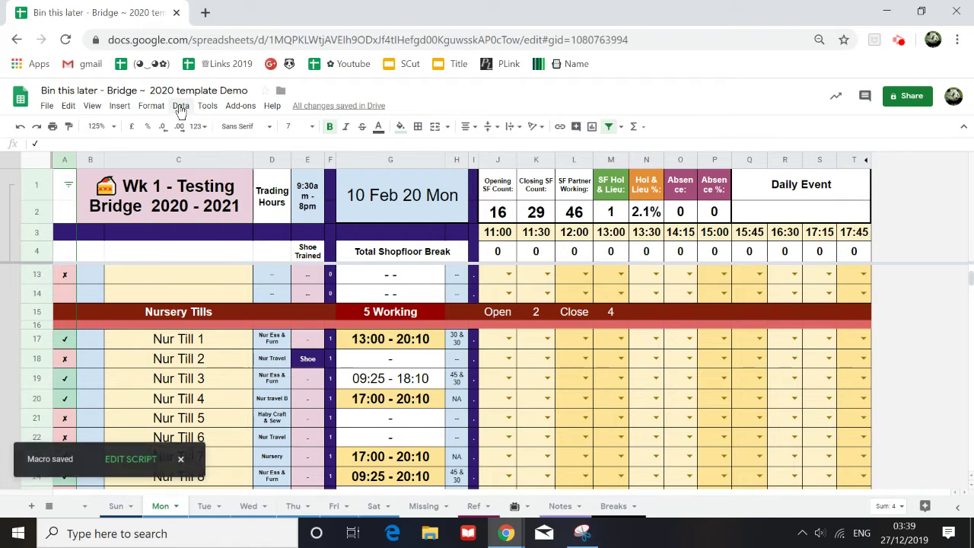
{"action": "left_click", "coordinate": [208, 106]}
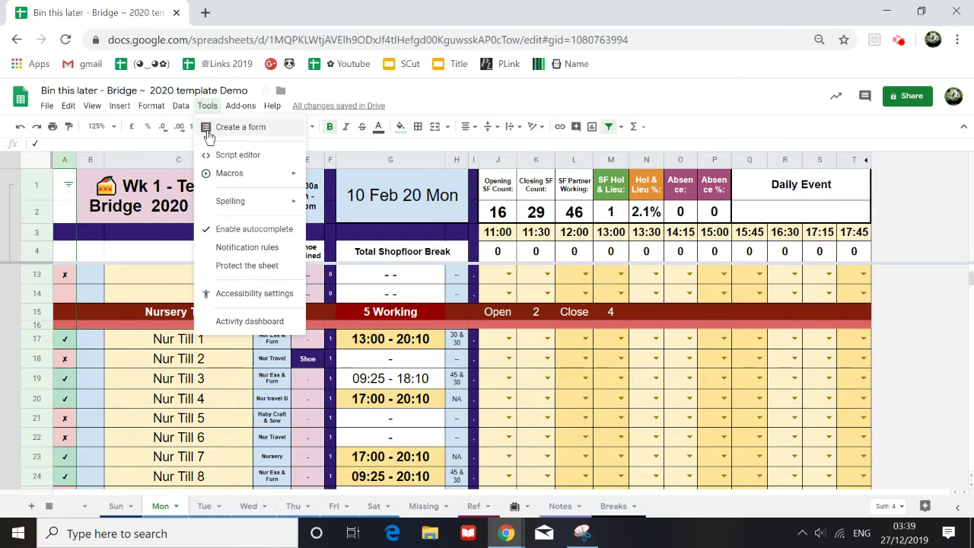
{"action": "mouse_move", "coordinate": [216, 179]}
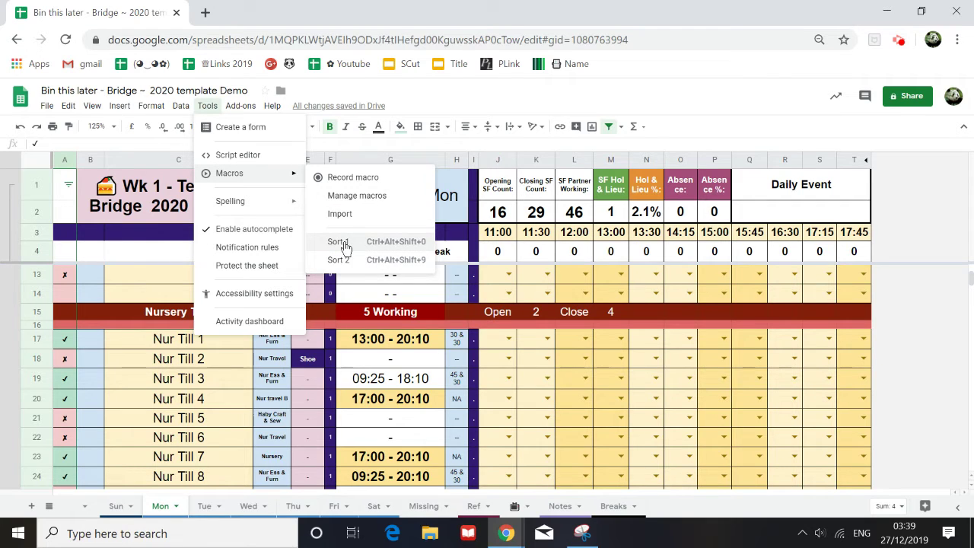
{"action": "left_click", "coordinate": [99, 378]}
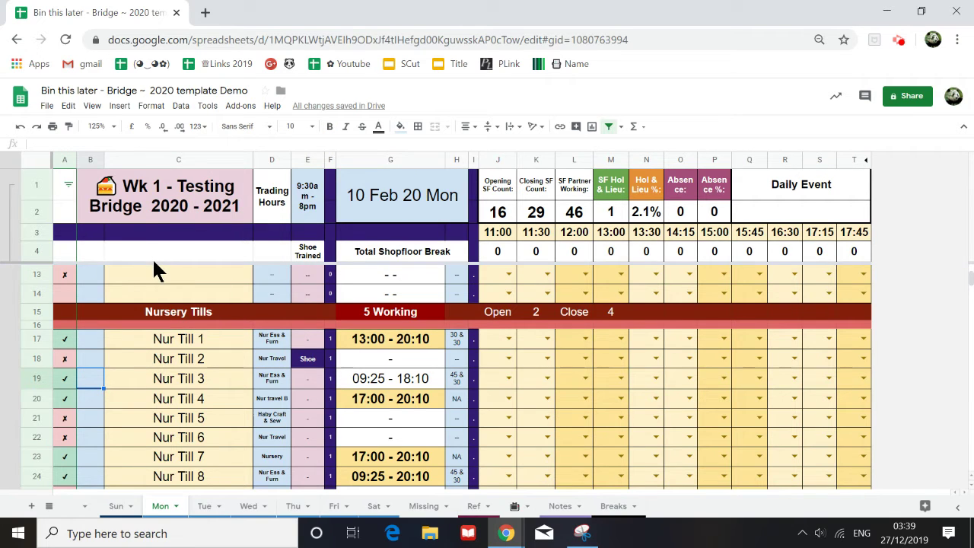
Step: Display the spreadsheet full screen at the Nursery Tills section
{"action": "key", "text": "F11"}
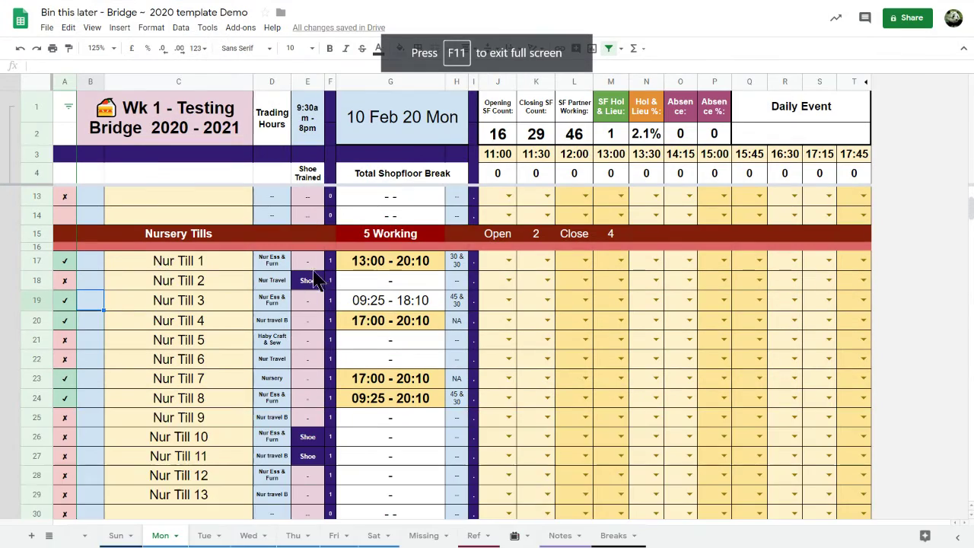
{"action": "scroll", "coordinate": [444, 252], "scroll_direction": "up", "scroll_amount": 2}
{"action": "scroll", "coordinate": [444, 258], "scroll_direction": "down", "scroll_amount": 3}
{"action": "scroll", "coordinate": [304, 271], "scroll_direction": "up", "scroll_amount": 3}
{"action": "scroll", "coordinate": [305, 272], "scroll_direction": "down", "scroll_amount": 4}
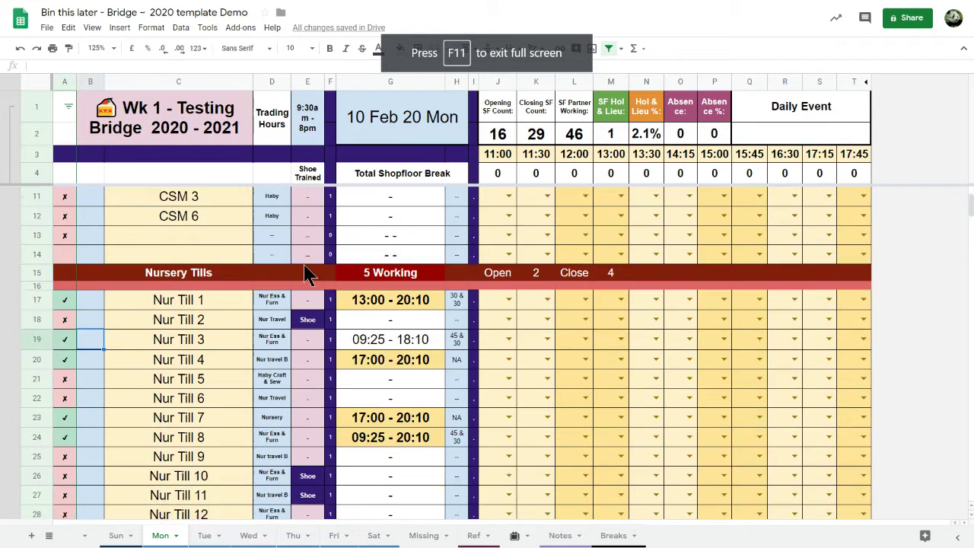
{"action": "scroll", "coordinate": [235, 278], "scroll_direction": "up", "scroll_amount": 2}
Step: Run the Sort 1 macro on Nursery Tills rows 17 to 24
{"action": "left_click_drag", "start_coordinate": [36, 223], "coordinate": [29, 356]}
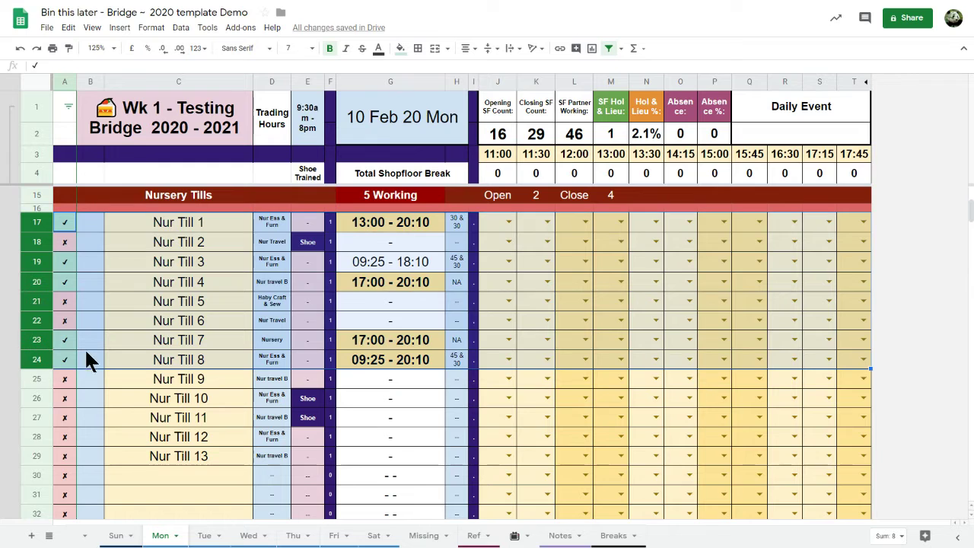
{"action": "left_click", "coordinate": [207, 27]}
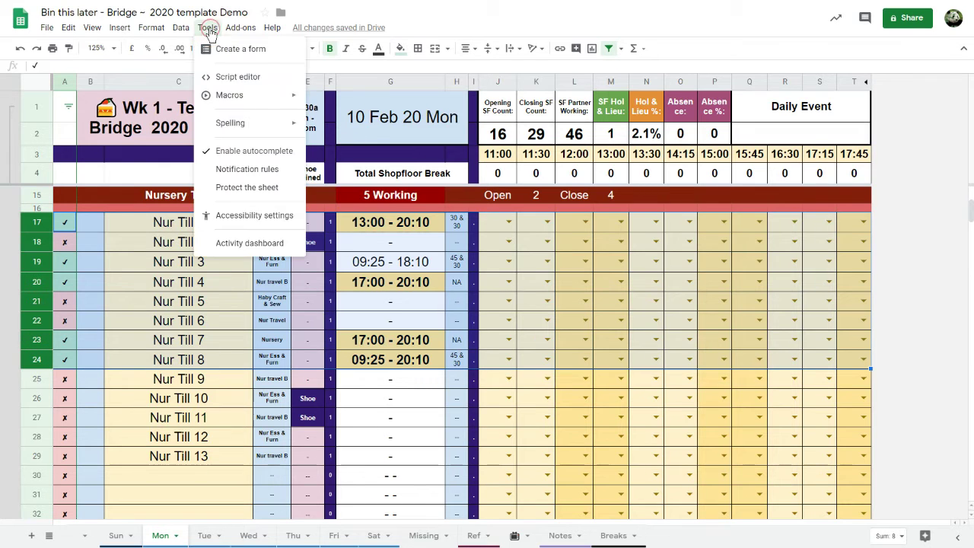
{"action": "mouse_move", "coordinate": [226, 102]}
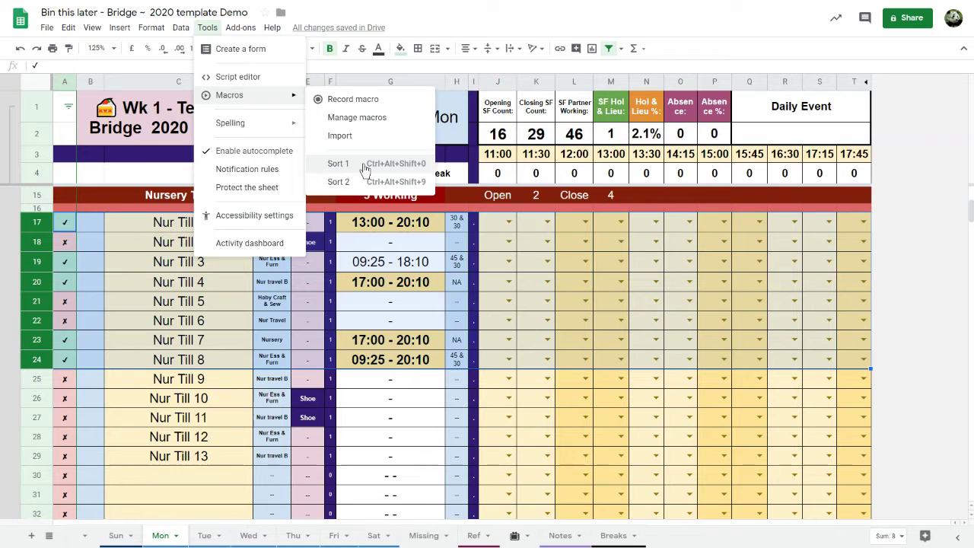
{"action": "left_click", "coordinate": [409, 168]}
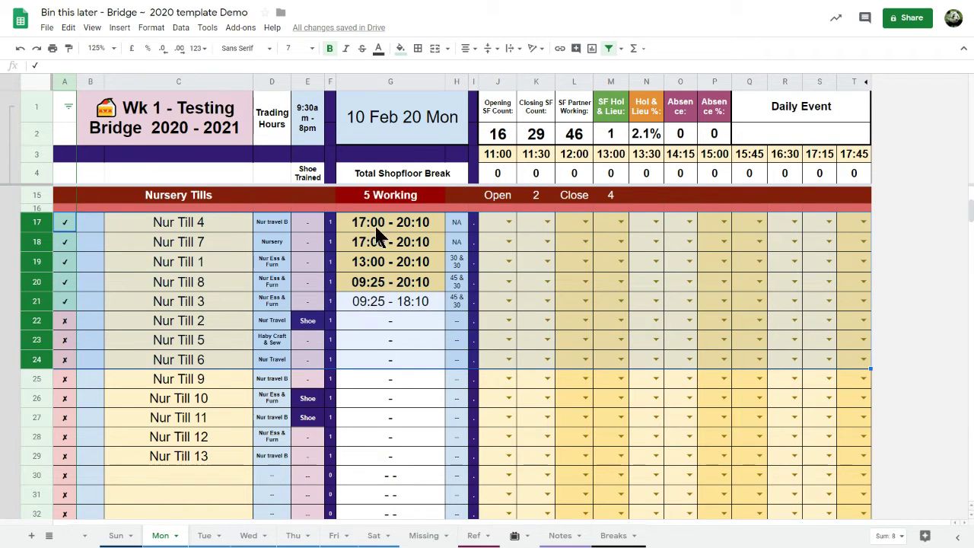
Step: Run the Sort 2 macro on the working Nursery Tills staff in rows 17 to 21
{"action": "left_click", "coordinate": [36, 219]}
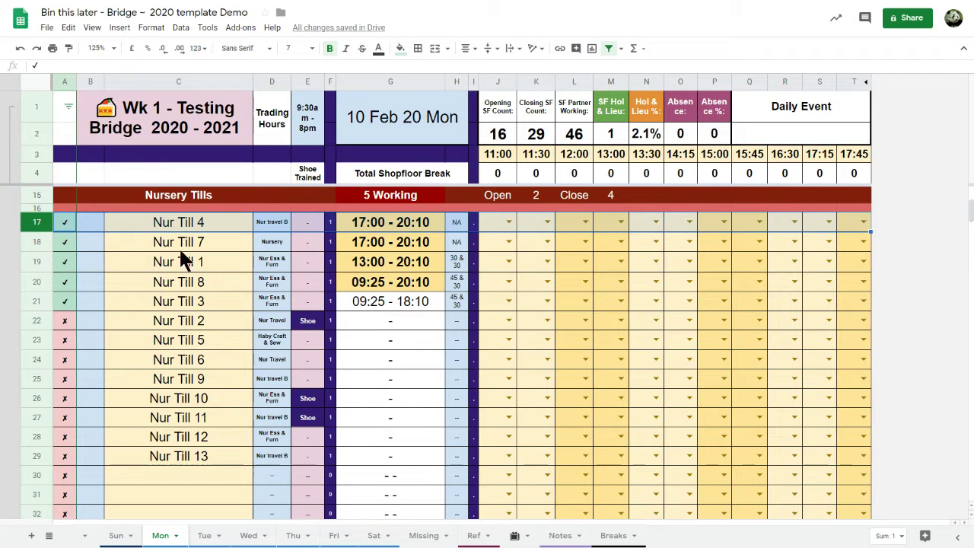
{"action": "left_click_drag", "start_coordinate": [36, 222], "coordinate": [32, 296]}
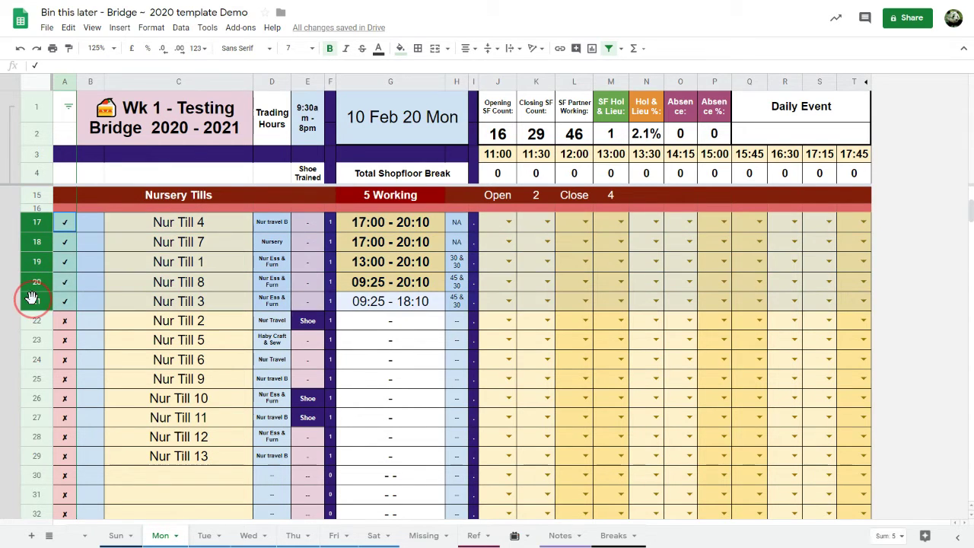
{"action": "left_click", "coordinate": [208, 28]}
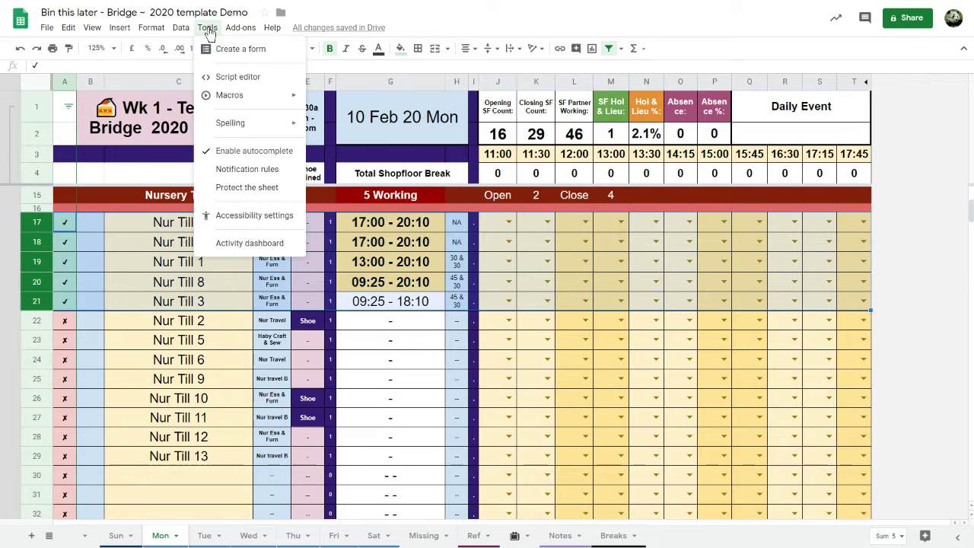
{"action": "mouse_move", "coordinate": [242, 99]}
{"action": "left_click", "coordinate": [366, 189]}
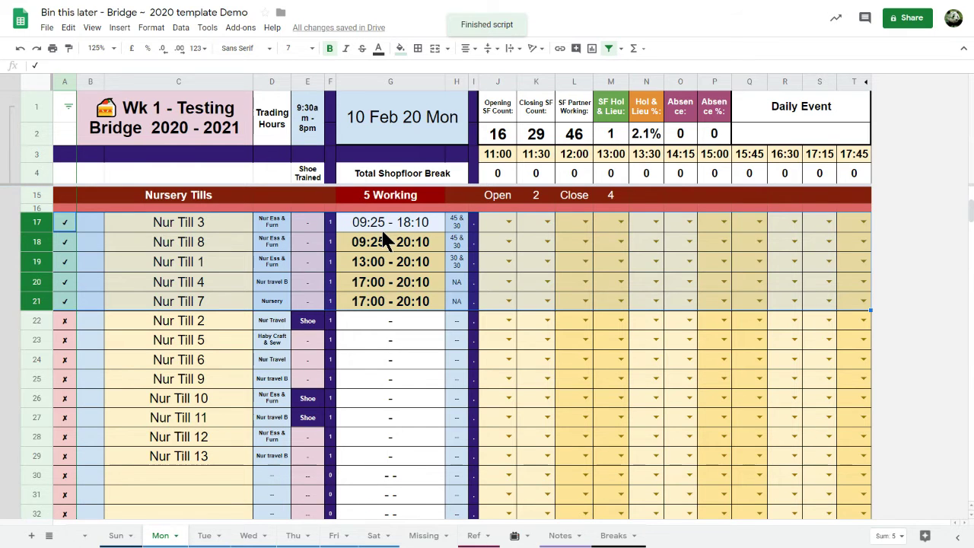
Step: Run the Sort 1 macro on Childrens Tills rows 38 to 46
{"action": "scroll", "coordinate": [385, 241], "scroll_direction": "down", "scroll_amount": 6}
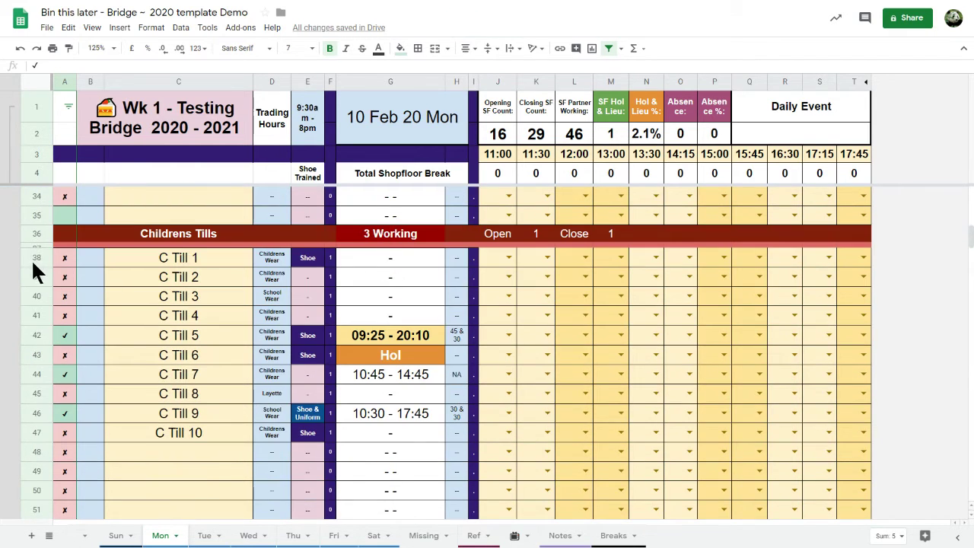
{"action": "left_click_drag", "start_coordinate": [34, 256], "coordinate": [35, 413]}
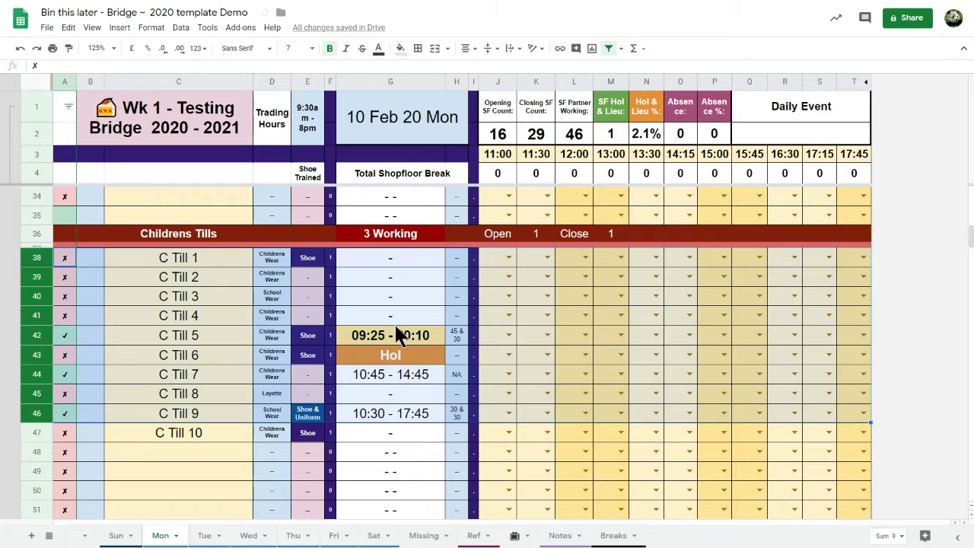
{"action": "key", "text": "ctrl+alt+shift+1"}
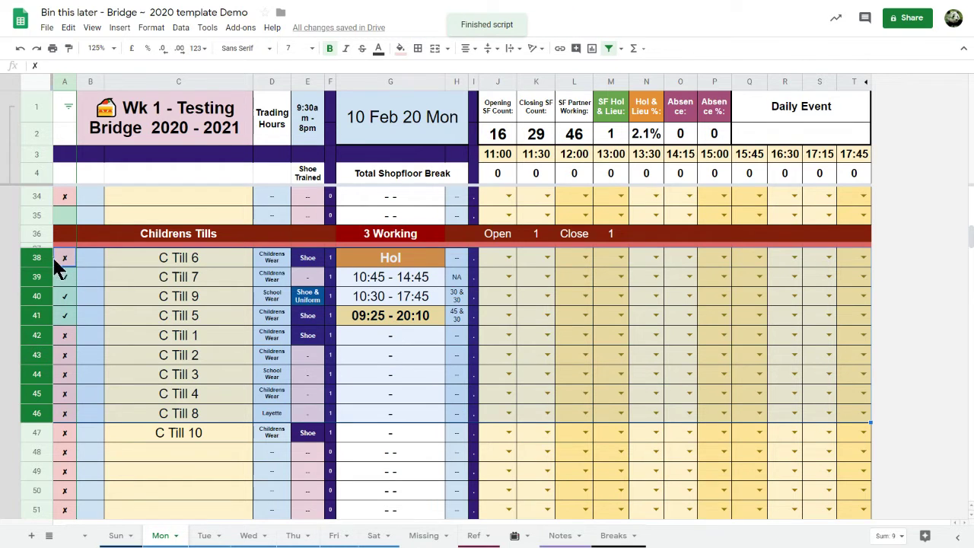
Step: Run the Sort 2 macro on Childrens Tills rows 38 to 41, the ones with a shift or holiday
{"action": "left_click", "coordinate": [127, 257]}
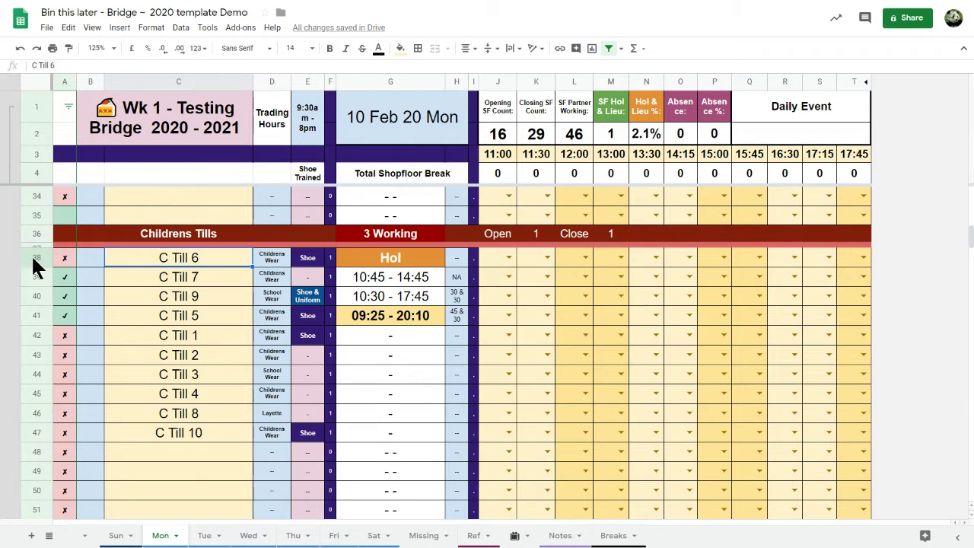
{"action": "left_click_drag", "start_coordinate": [34, 263], "coordinate": [105, 315]}
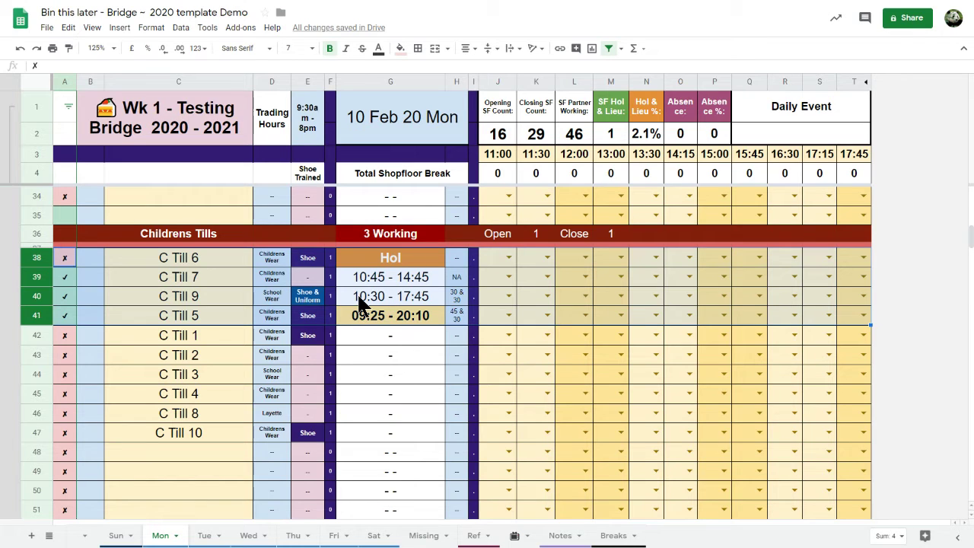
{"action": "key", "text": "ctrl+alt+shift+1"}
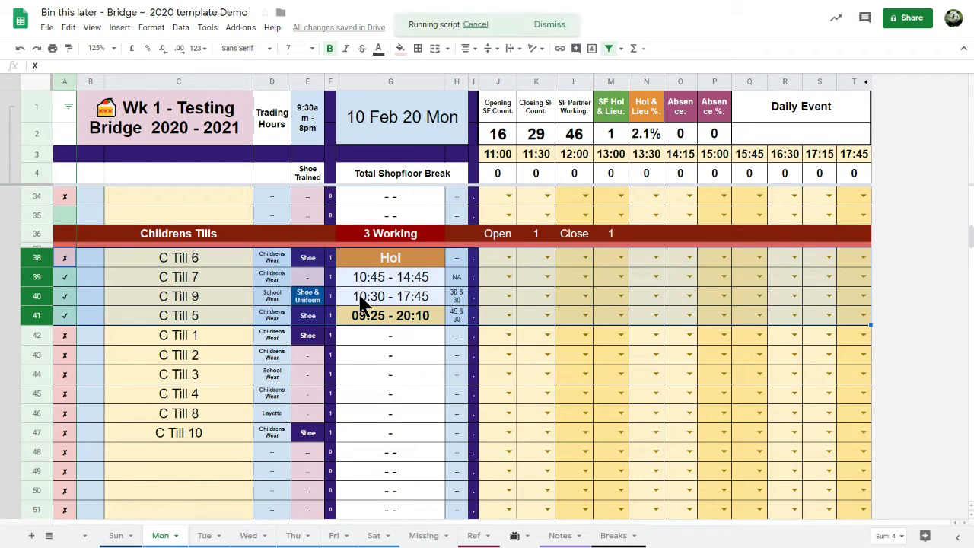
Step: Run Sort 1 on Haby Tills rows 59 to 70, and Sort 2 on the working staff in rows 59 to 61
{"action": "scroll", "coordinate": [337, 348], "scroll_direction": "down", "scroll_amount": 8}
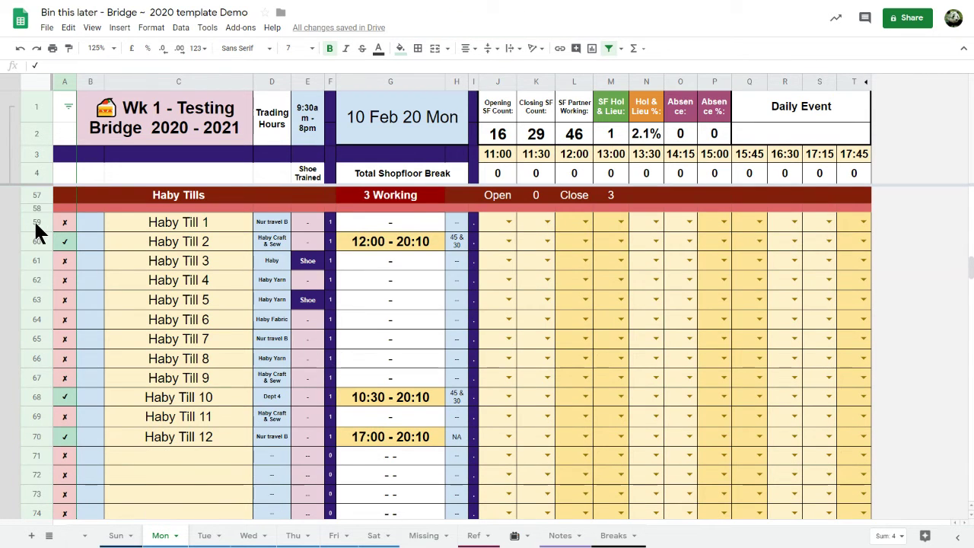
{"action": "left_click_drag", "start_coordinate": [34, 223], "coordinate": [43, 431]}
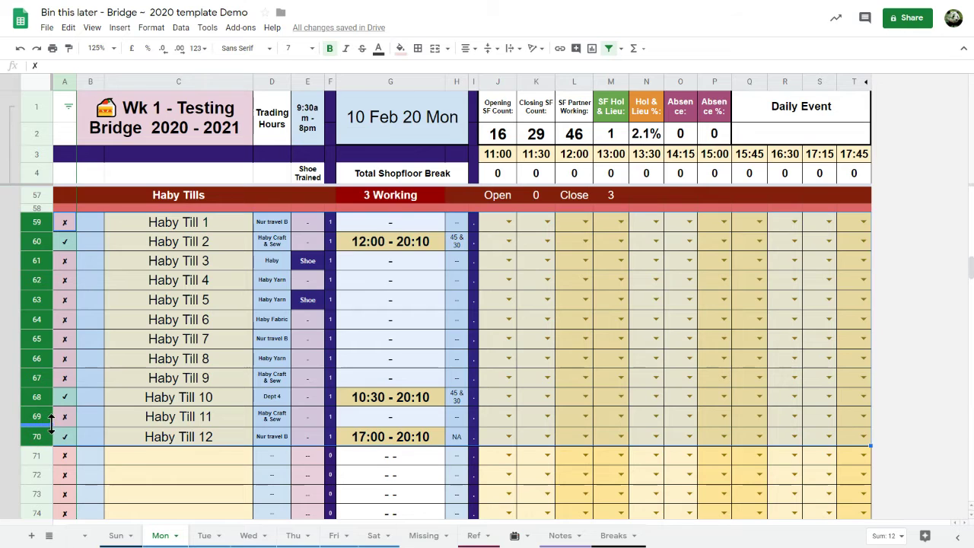
{"action": "key", "text": "ctrl+alt+shift+1"}
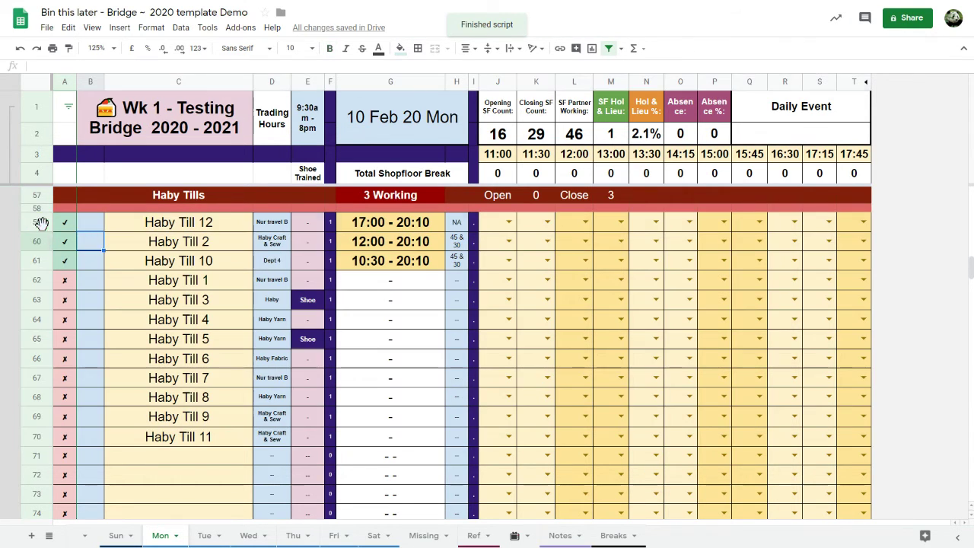
{"action": "left_click_drag", "start_coordinate": [35, 223], "coordinate": [38, 260]}
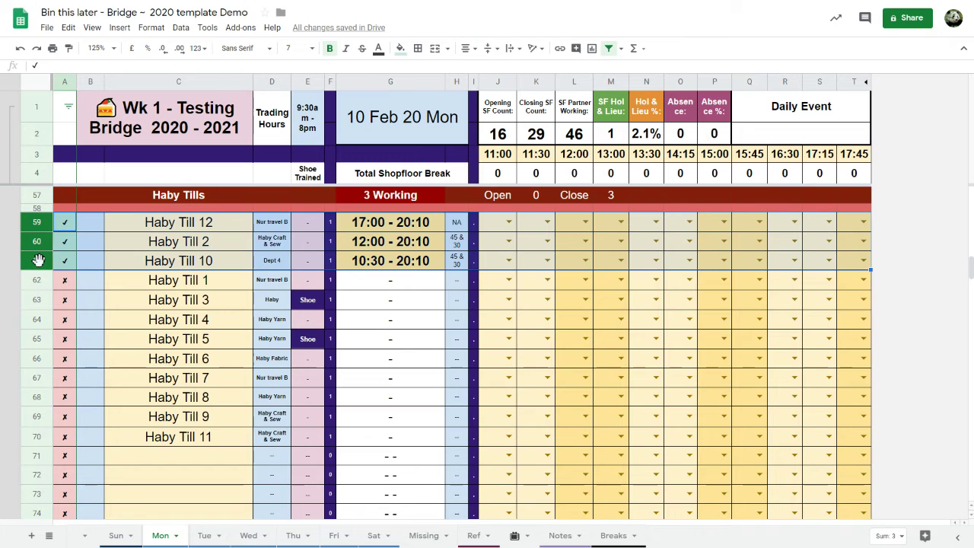
{"action": "key", "text": "ctrl+alt+shift+2"}
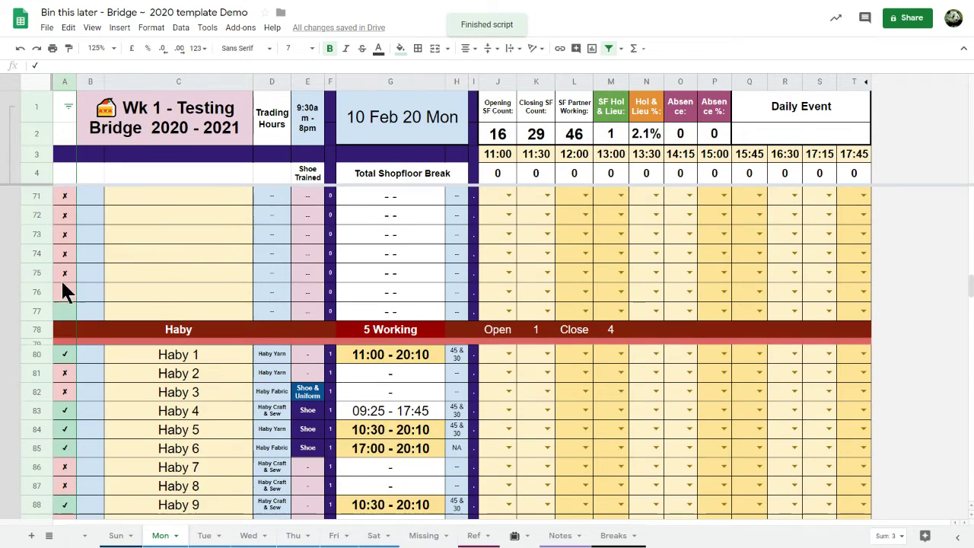
Step: Run Sort 1 on Haby rows 80 to 88, and Sort 2 on the working staff in rows 80 to 84
{"action": "left_click_drag", "start_coordinate": [36, 237], "coordinate": [38, 390]}
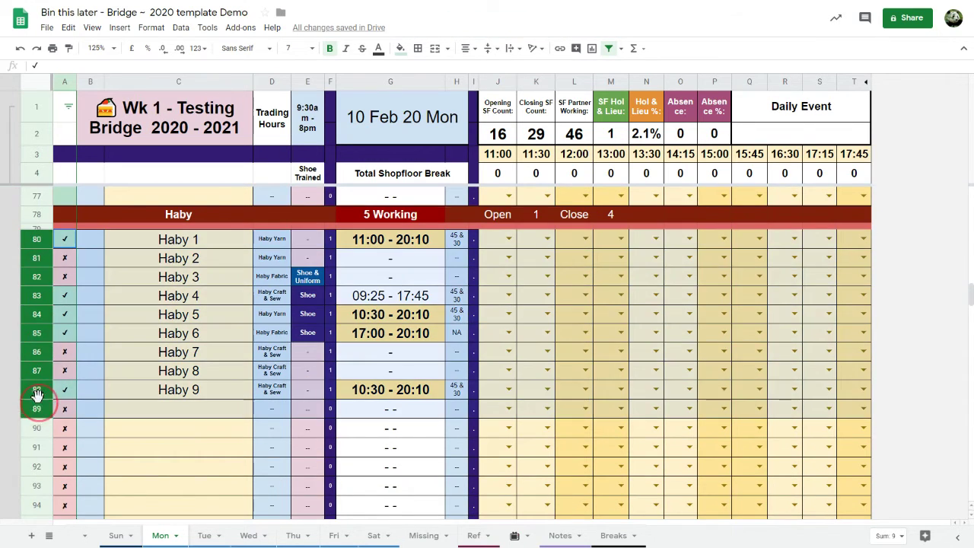
{"action": "key", "text": "ctrl+alt+shift+2"}
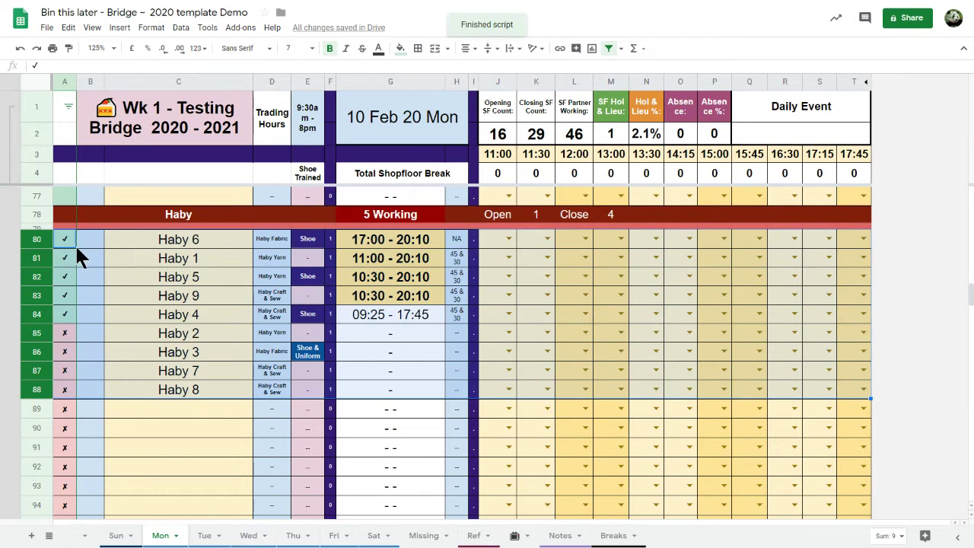
{"action": "left_click_drag", "start_coordinate": [33, 240], "coordinate": [31, 314]}
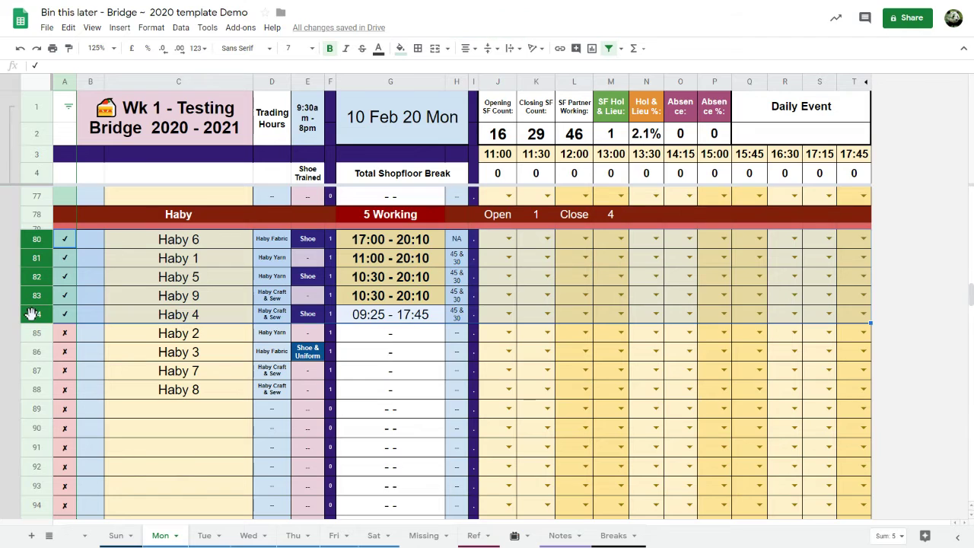
{"action": "key", "text": "ctrl+alt+shift+3"}
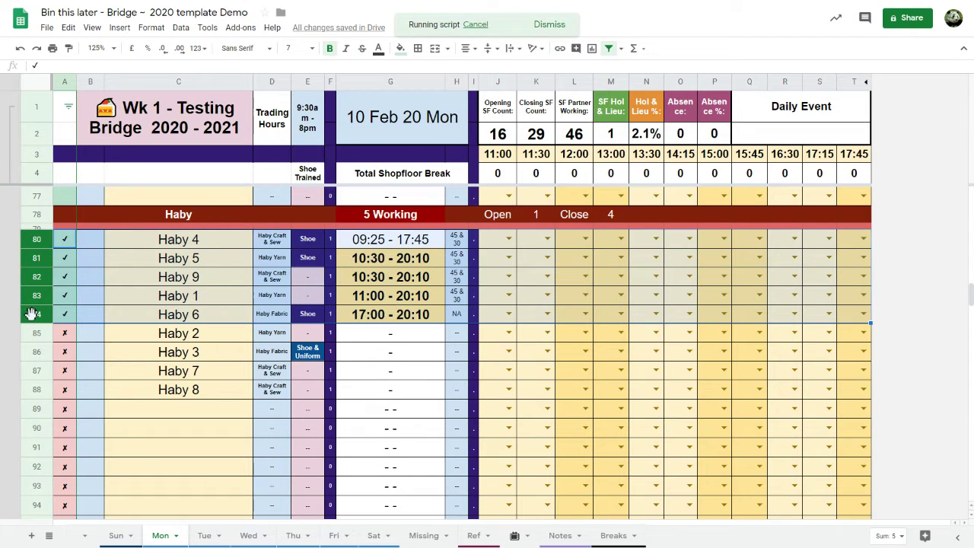
Step: Review the saved sorting macros and their shortcuts, then close the list
{"action": "left_click", "coordinate": [207, 28]}
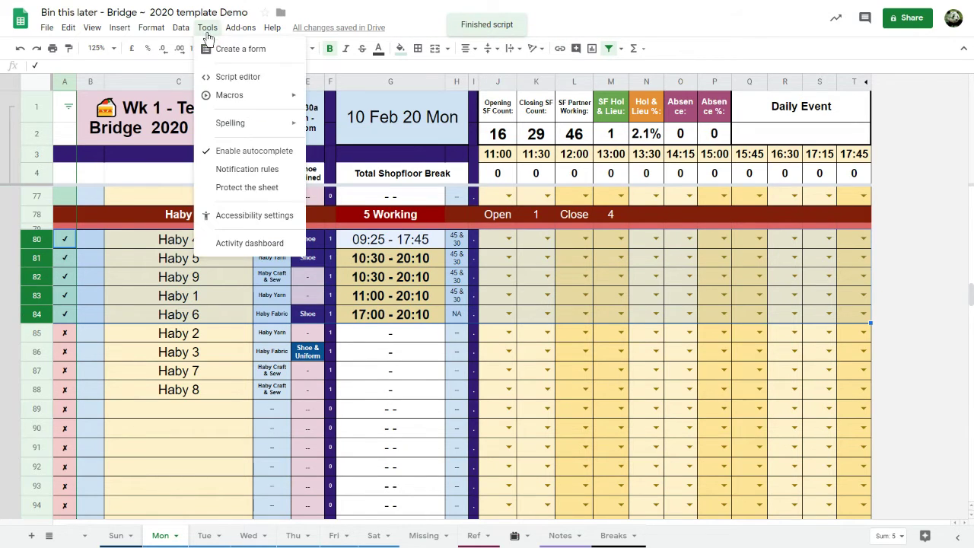
{"action": "mouse_move", "coordinate": [256, 98]}
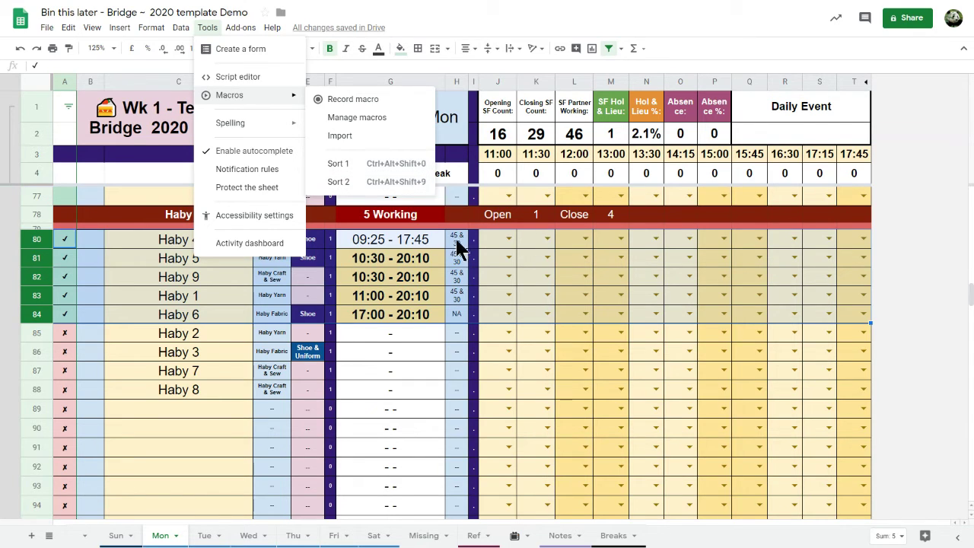
{"action": "left_click", "coordinate": [340, 269]}
Step: Run the Sort 1 macro on Toys rows 101 to 103
{"action": "scroll", "coordinate": [236, 297], "scroll_direction": "down", "scroll_amount": 5}
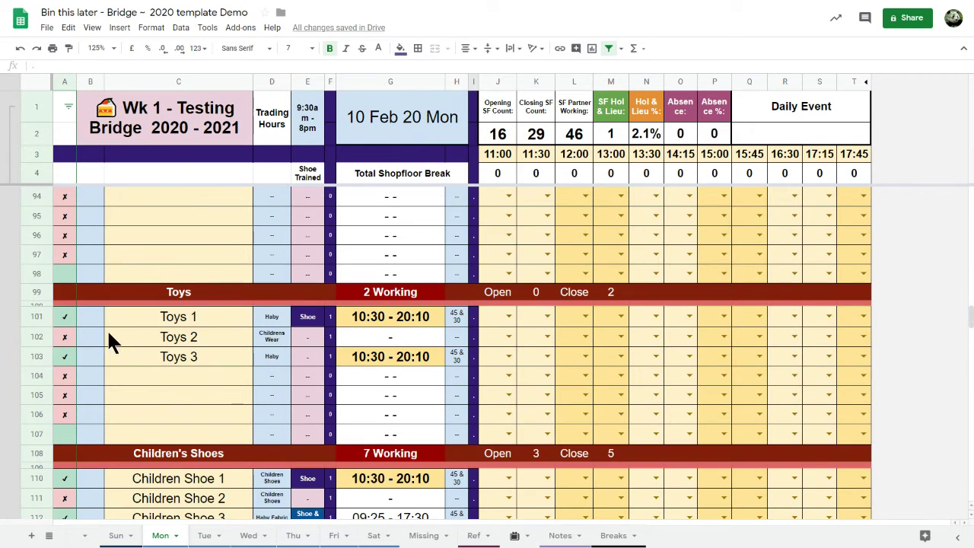
{"action": "left_click_drag", "start_coordinate": [39, 316], "coordinate": [38, 352]}
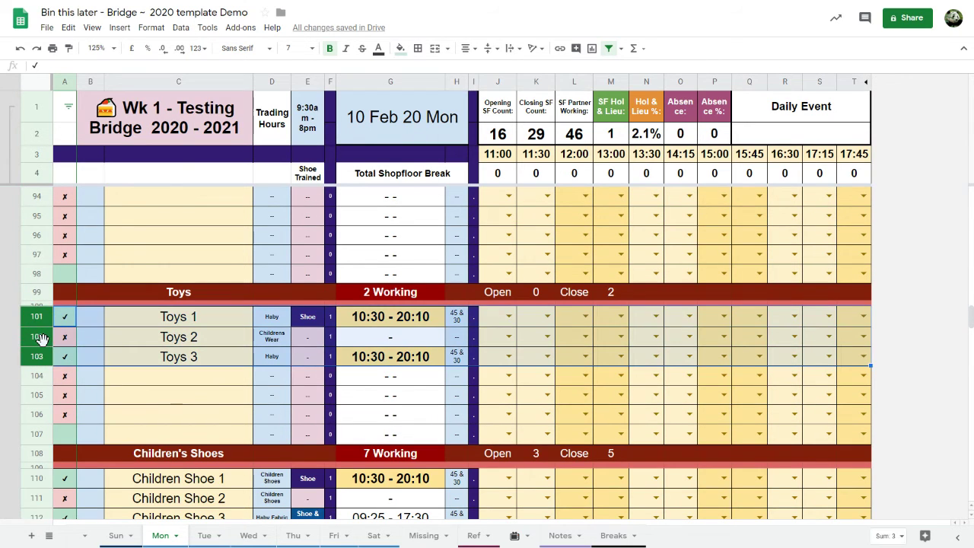
{"action": "key", "text": "ctrl+alt+shift+1"}
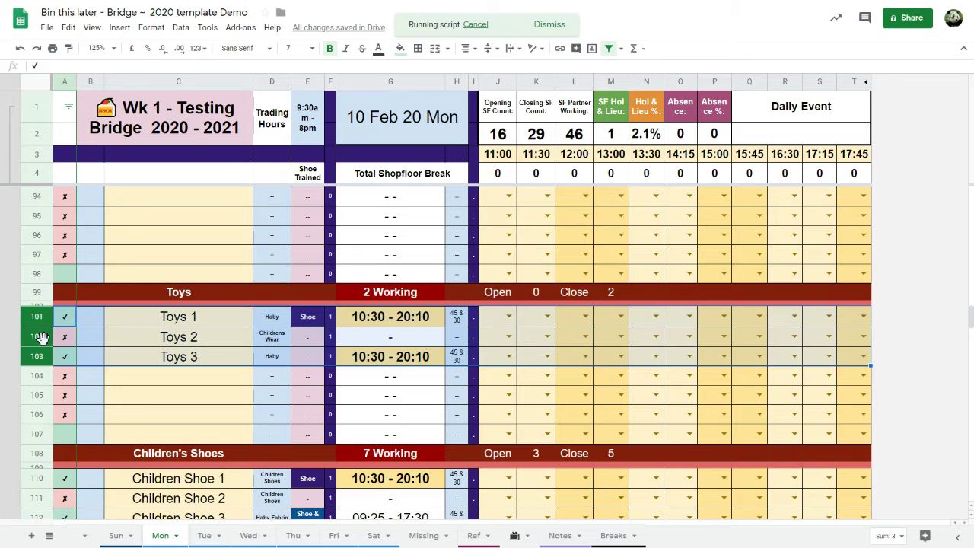
{"action": "left_click", "coordinate": [159, 340]}
Step: Run Sort 1 on Children's Shoes rows 110 to 119, and Sort 2 on the working staff in rows 110 to 116
{"action": "scroll", "coordinate": [160, 344], "scroll_direction": "down", "scroll_amount": 3}
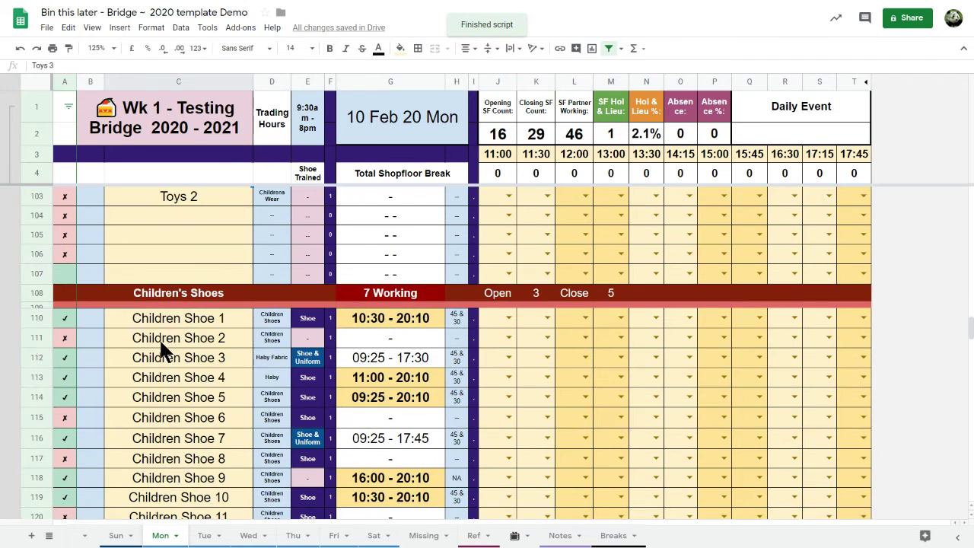
{"action": "left_click_drag", "start_coordinate": [34, 328], "coordinate": [47, 346]}
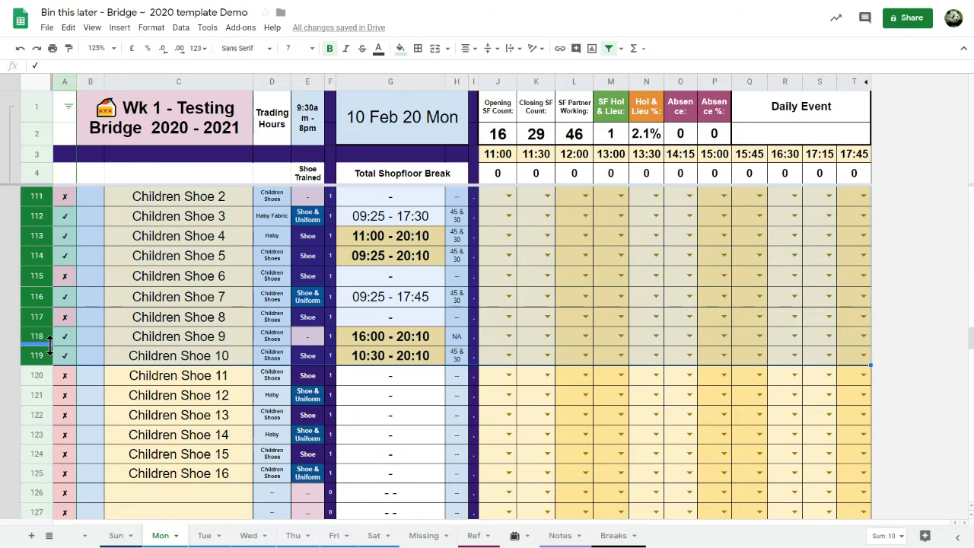
{"action": "key", "text": "ctrl+alt+shift+1"}
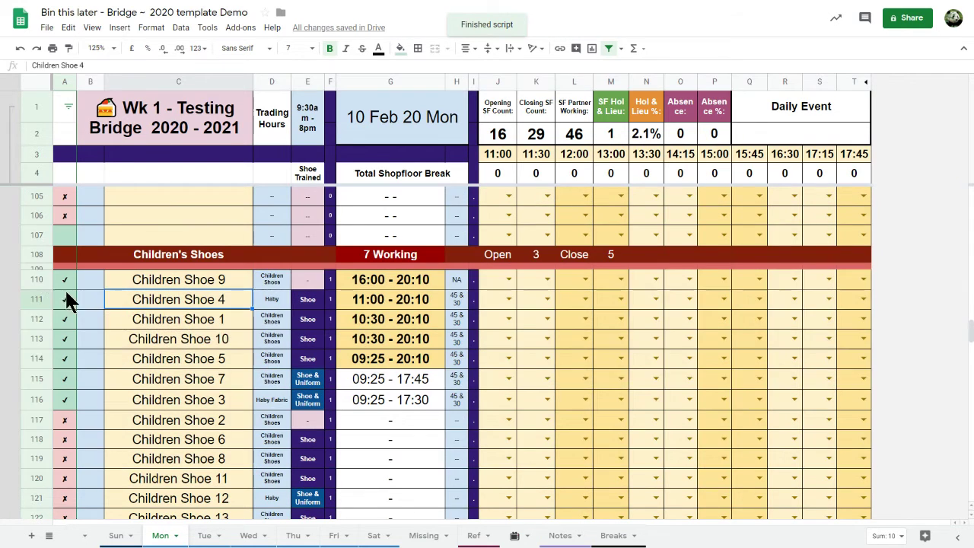
{"action": "left_click_drag", "start_coordinate": [36, 280], "coordinate": [30, 387]}
{"action": "key", "text": "ctrl+alt+shift+1"}
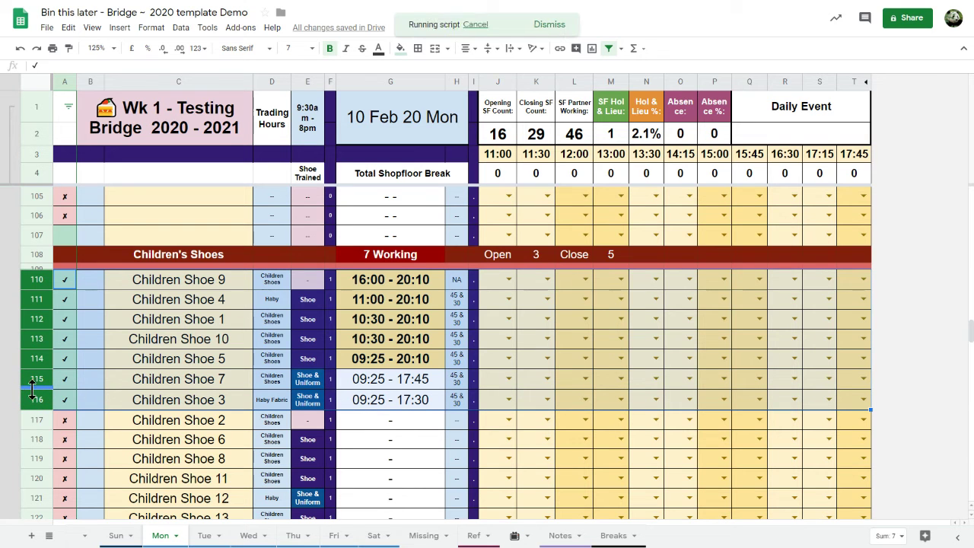
Step: Run the Sort 1 macro on the Nursery staff rows, down to Nursery 22 in row 167
{"action": "scroll", "coordinate": [40, 384], "scroll_direction": "down", "scroll_amount": 12}
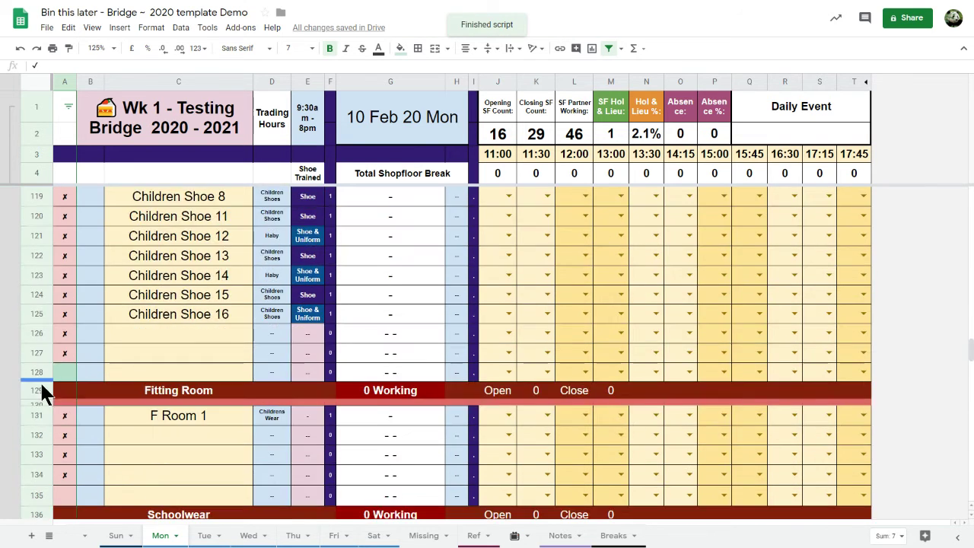
{"action": "mouse_move", "coordinate": [37, 282]}
{"action": "left_mouse_down"}
{"action": "mouse_move", "coordinate": [34, 495]}
{"action": "mouse_move", "coordinate": [61, 404]}
{"action": "mouse_move", "coordinate": [61, 533]}
{"action": "mouse_move", "coordinate": [74, 382]}
{"action": "mouse_move", "coordinate": [66, 415]}
{"action": "left_mouse_up"}
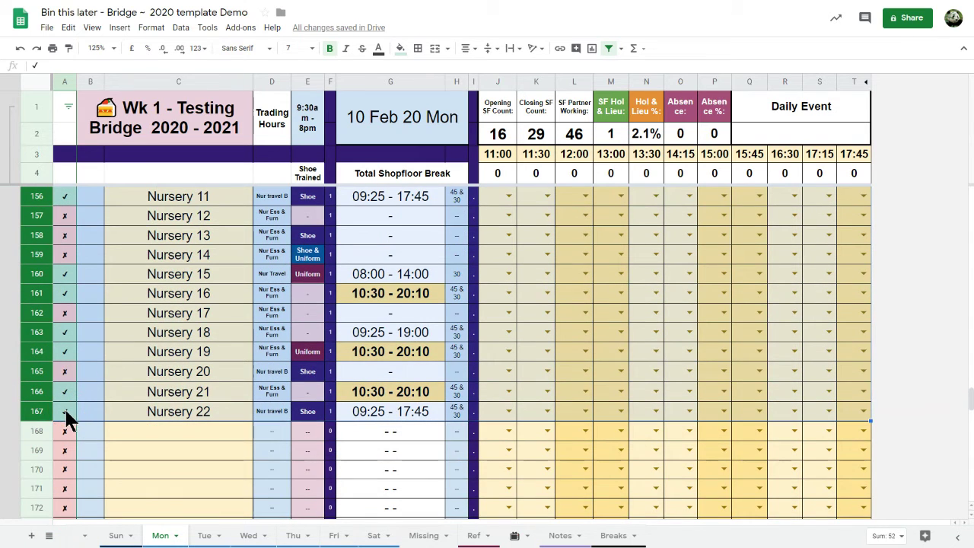
{"action": "key", "text": "ctrl+alt+shift+1"}
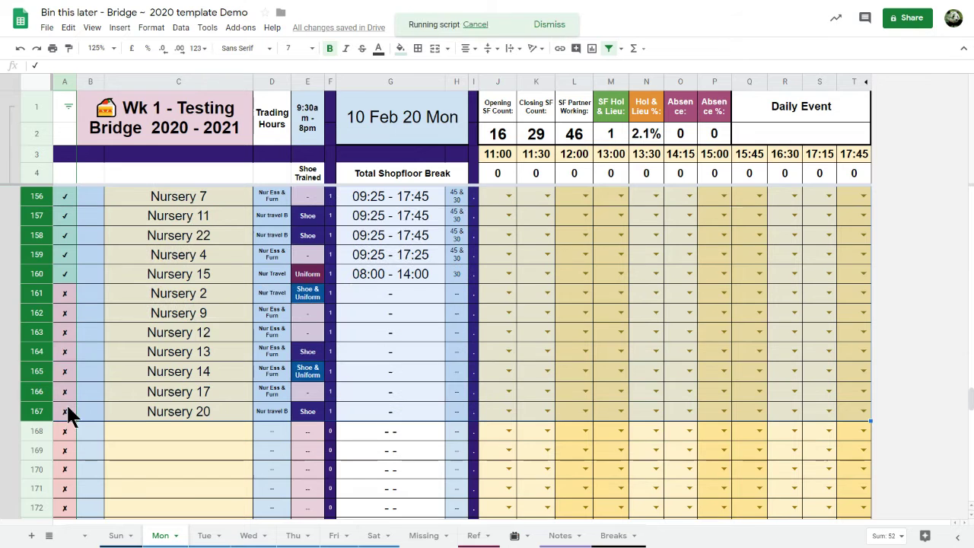
Step: Run the Sort 2 macro on the working Nursery staff in rows 146 to 160
{"action": "scroll", "coordinate": [80, 411], "scroll_direction": "up", "scroll_amount": 5}
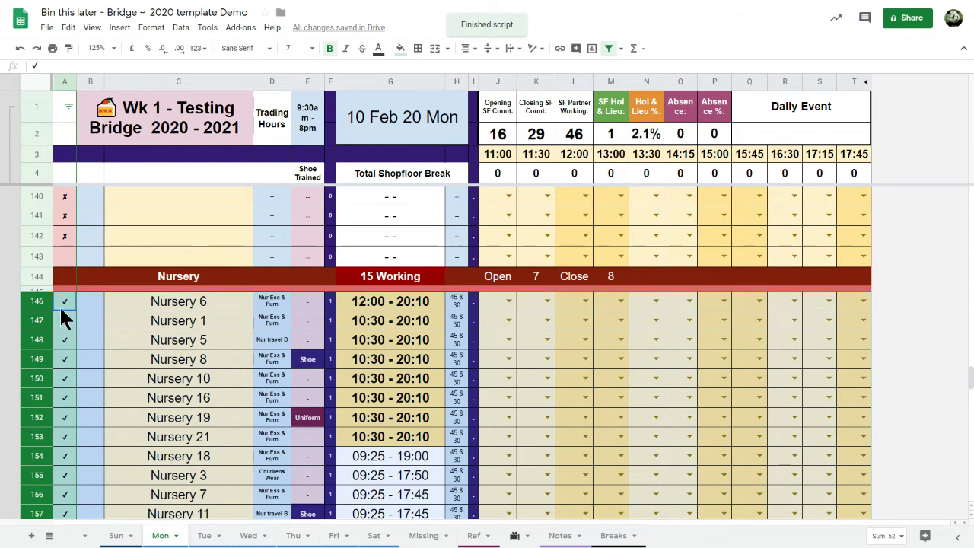
{"action": "left_click", "coordinate": [59, 305]}
{"action": "left_click_drag", "start_coordinate": [45, 305], "coordinate": [37, 433]}
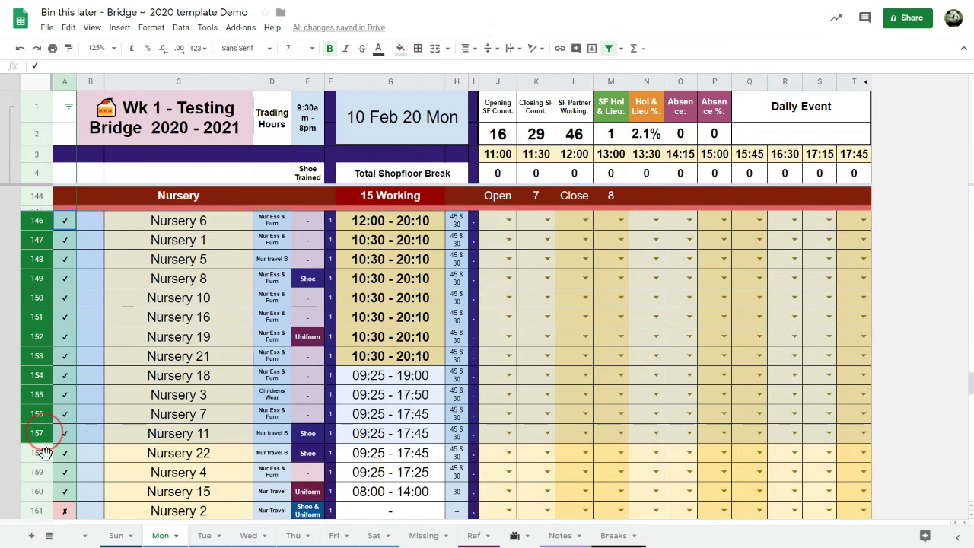
{"action": "left_click", "coordinate": [38, 493], "text": "shift"}
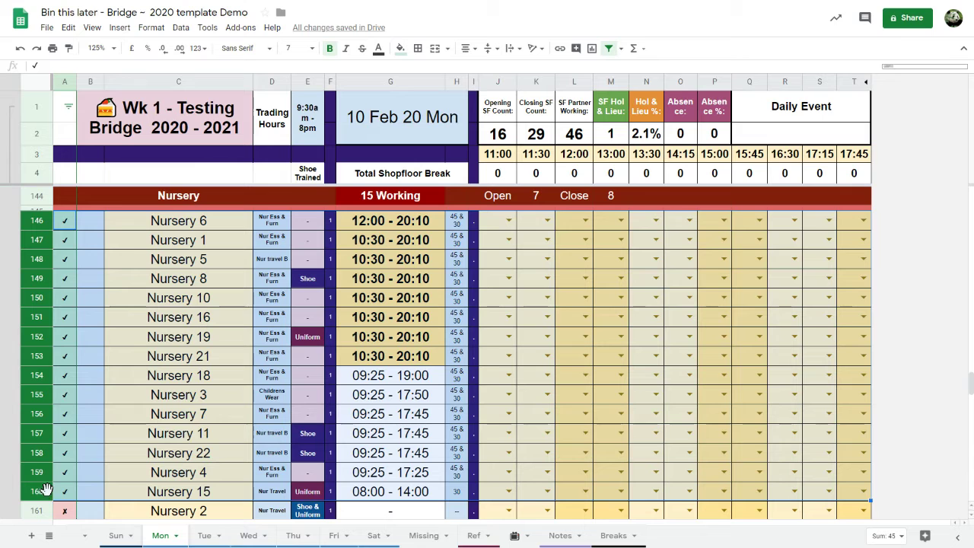
{"action": "key", "text": "ctrl+alt+shift+1"}
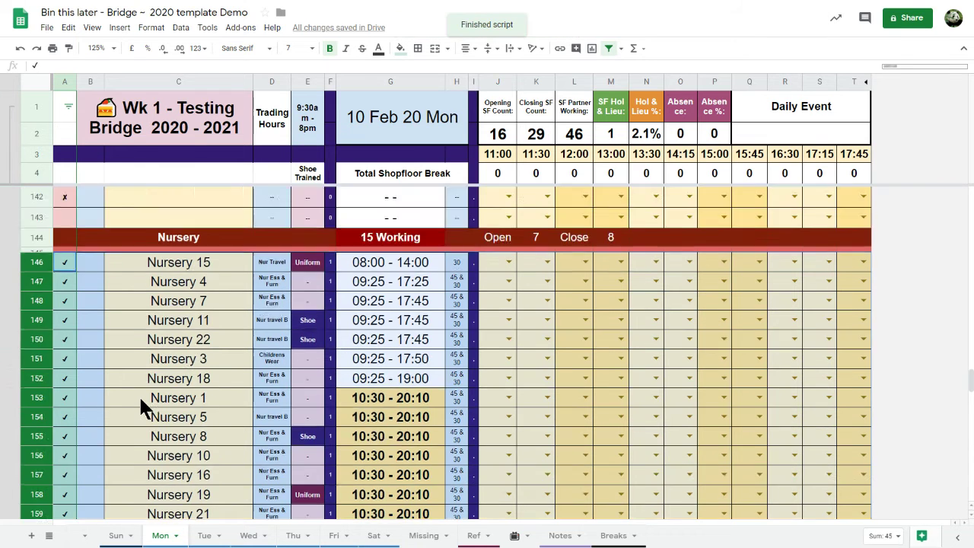
Step: Run Sort 1 on Nursery Advisors rows 177 to 182, and Sort 2 on the working staff in rows 177 and 178
{"action": "scroll", "coordinate": [141, 409], "scroll_direction": "down", "scroll_amount": 3}
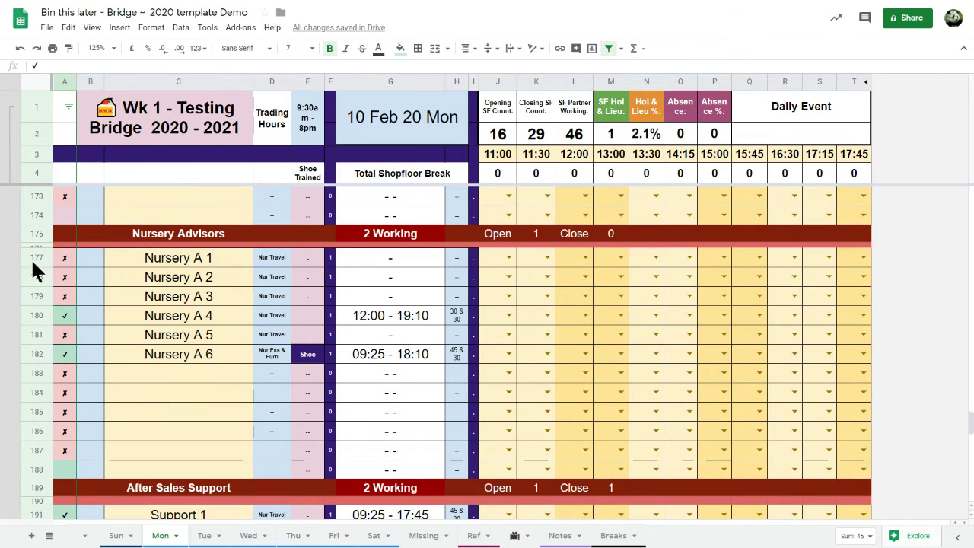
{"action": "left_click_drag", "start_coordinate": [31, 258], "coordinate": [34, 352]}
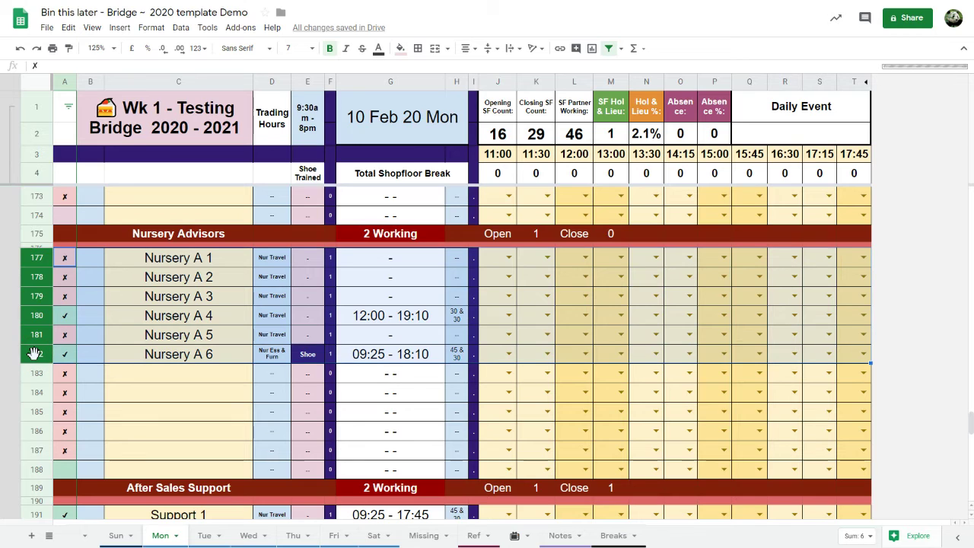
{"action": "key", "text": "ctrl+alt+shift+1"}
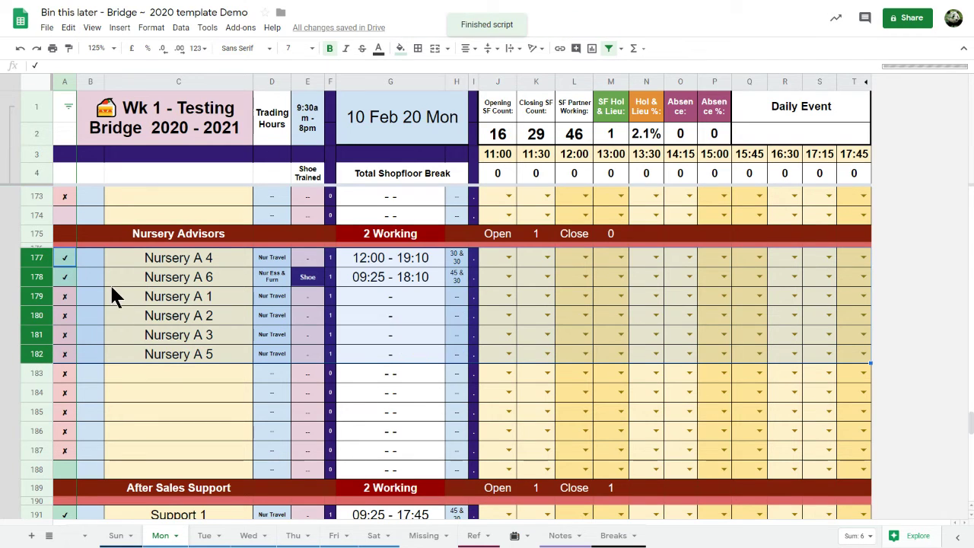
{"action": "left_click_drag", "start_coordinate": [33, 258], "coordinate": [32, 271]}
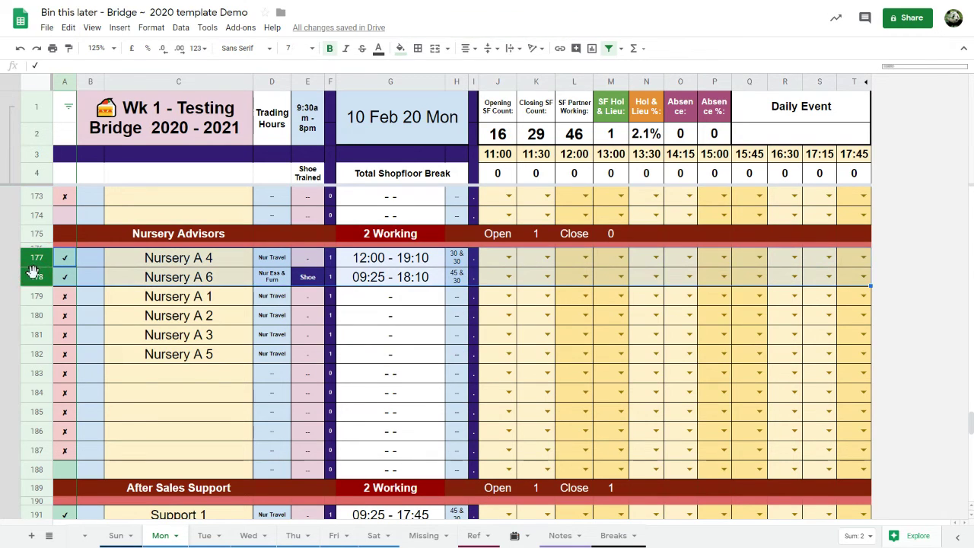
{"action": "key", "text": "ctrl+alt+shift+2"}
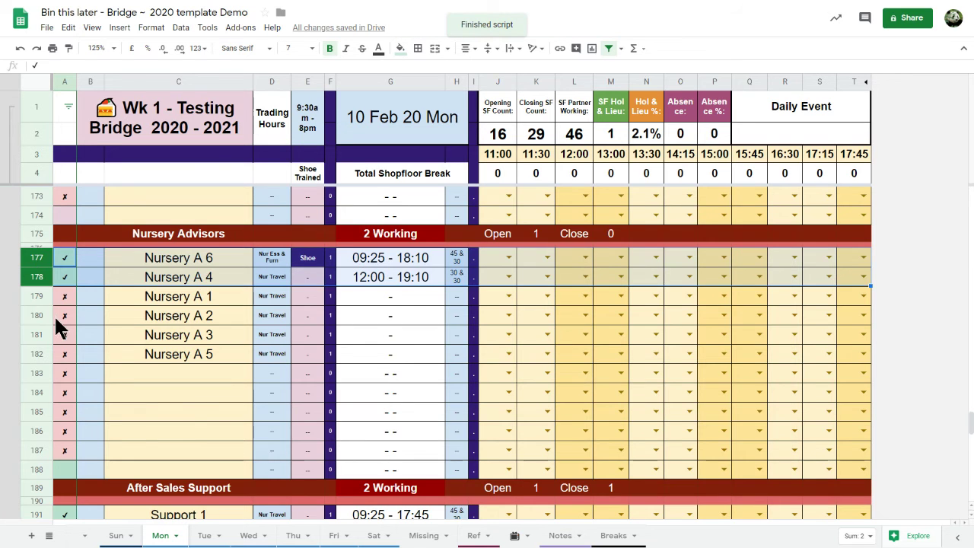
Step: Run Sort 1 on Selling Coaches rows 198 to 200, and Sort 2 on the working staff in rows 198 and 199
{"action": "scroll", "coordinate": [54, 314], "scroll_direction": "down", "scroll_amount": 5}
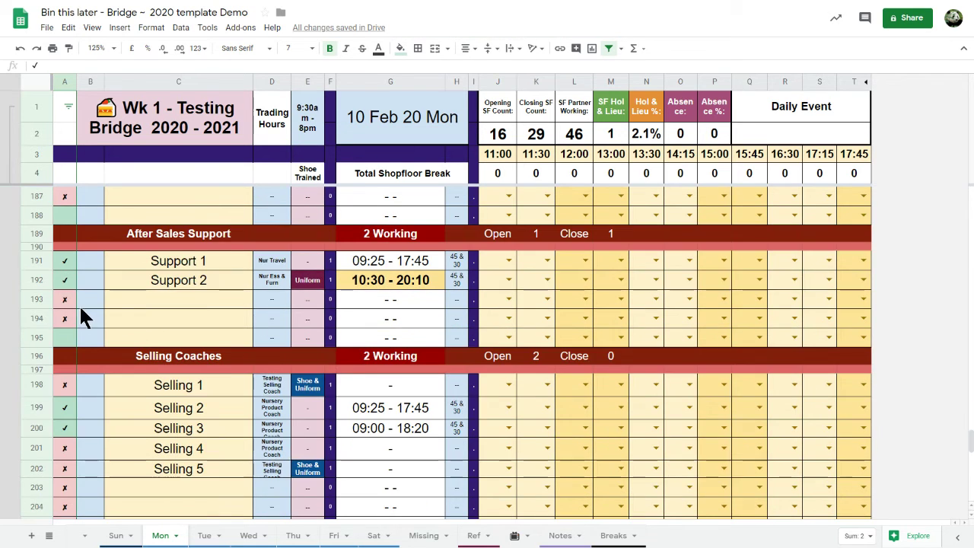
{"action": "scroll", "coordinate": [79, 304], "scroll_direction": "down", "scroll_amount": 2}
{"action": "left_click_drag", "start_coordinate": [39, 282], "coordinate": [37, 323]}
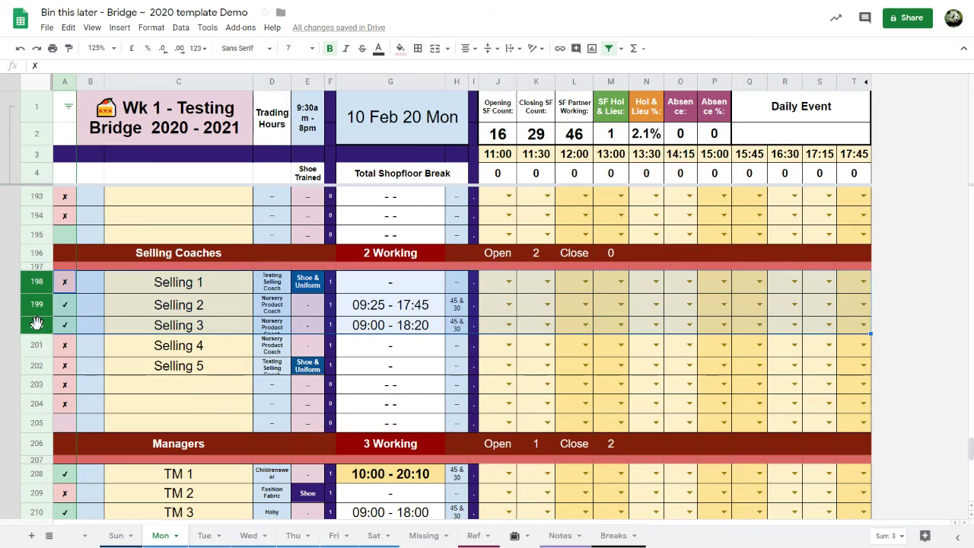
{"action": "key", "text": "ctrl+alt+shift+2"}
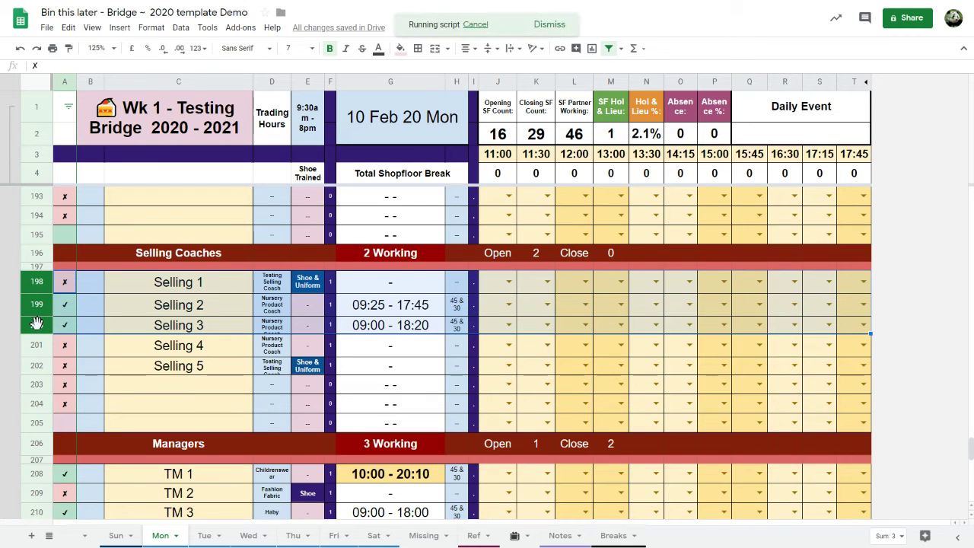
{"action": "left_click", "coordinate": [117, 300]}
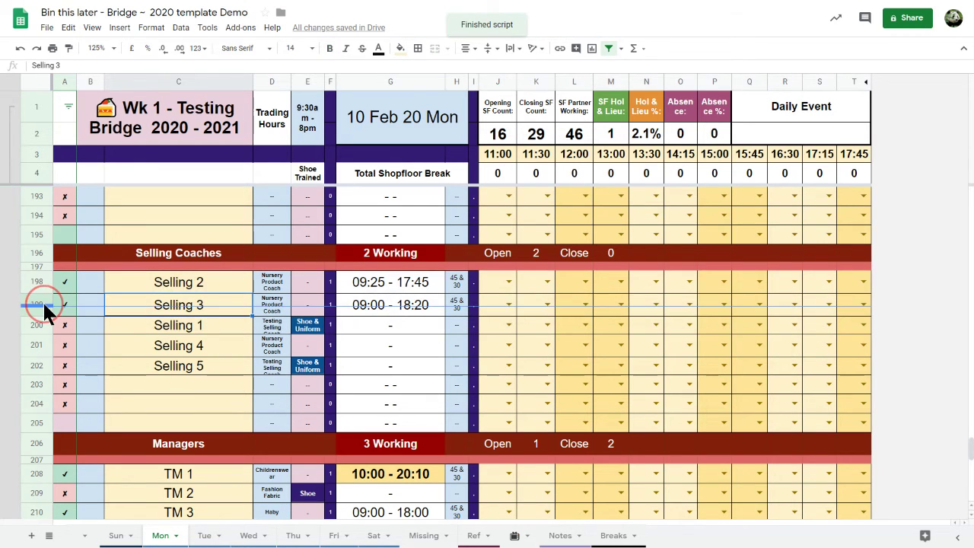
{"action": "mouse_move", "coordinate": [39, 293]}
{"action": "left_mouse_down"}
{"action": "mouse_move", "coordinate": [30, 279]}
{"action": "mouse_move", "coordinate": [33, 297]}
{"action": "left_mouse_up"}
{"action": "key", "text": "ctrl+alt+shift+2"}
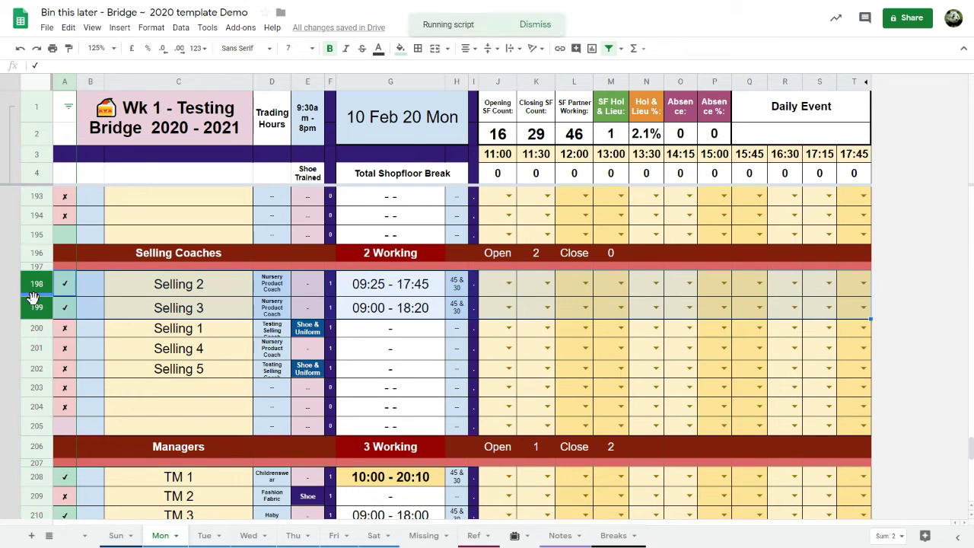
Step: Run Sort 1 on Managers rows 208 to 214, and Sort 2 on the holiday and working rows 208 to 212
{"action": "scroll", "coordinate": [35, 308], "scroll_direction": "down", "scroll_amount": 3}
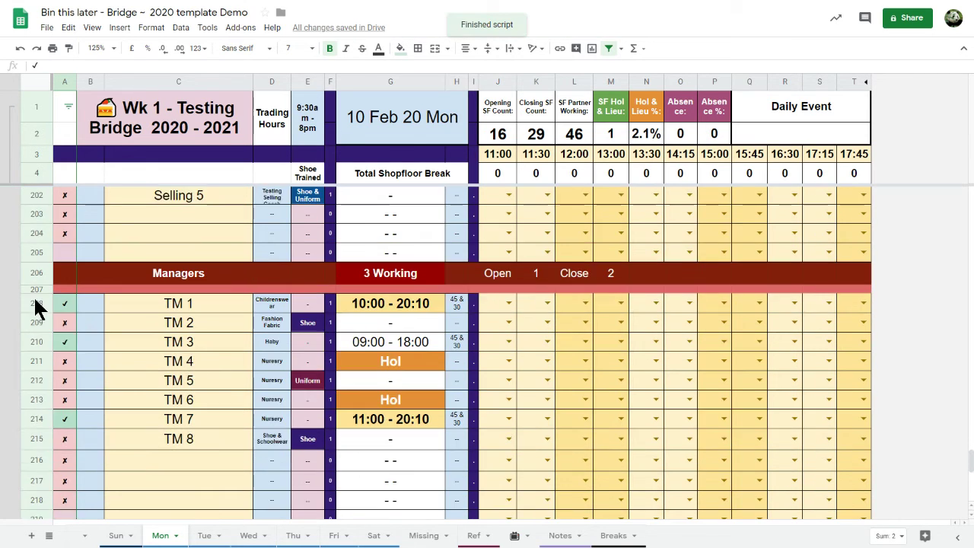
{"action": "left_click_drag", "start_coordinate": [34, 304], "coordinate": [34, 418]}
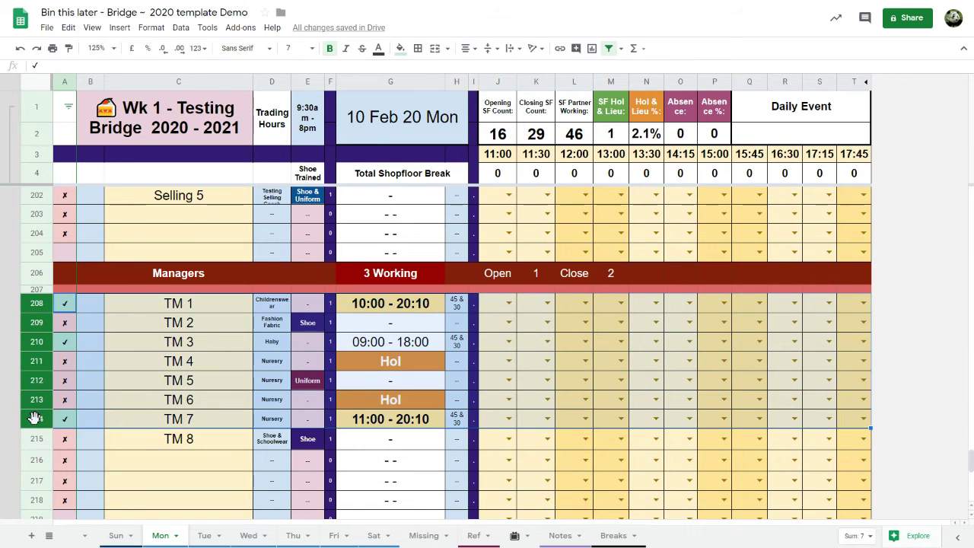
{"action": "key", "text": "ctrl+alt+shift+2"}
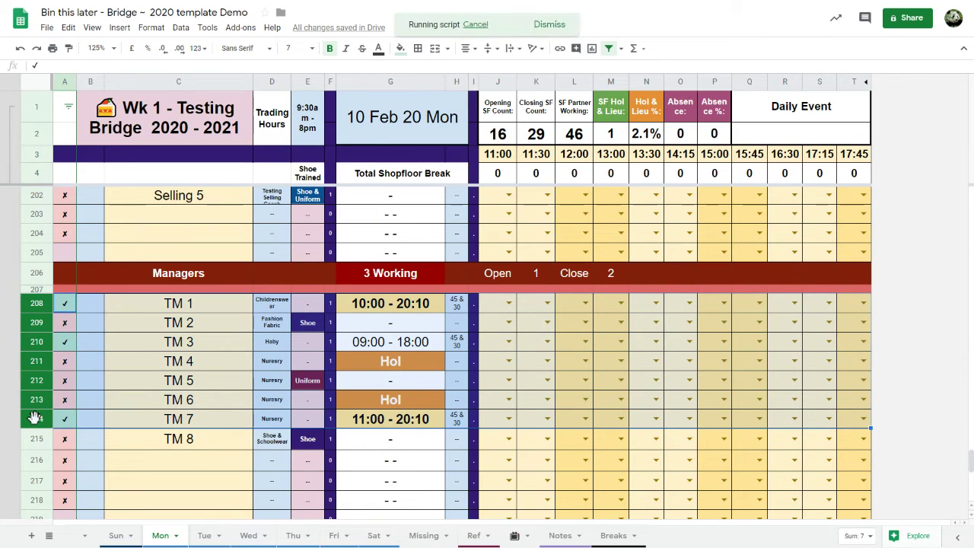
{"action": "left_click", "coordinate": [126, 344]}
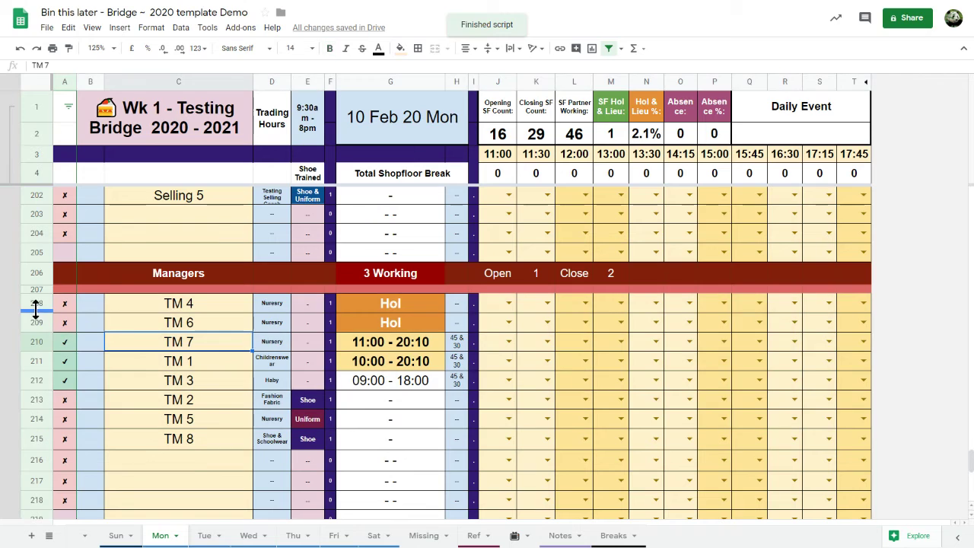
{"action": "left_click_drag", "start_coordinate": [36, 304], "coordinate": [37, 370]}
{"action": "key", "text": "ctrl+alt+shift+1"}
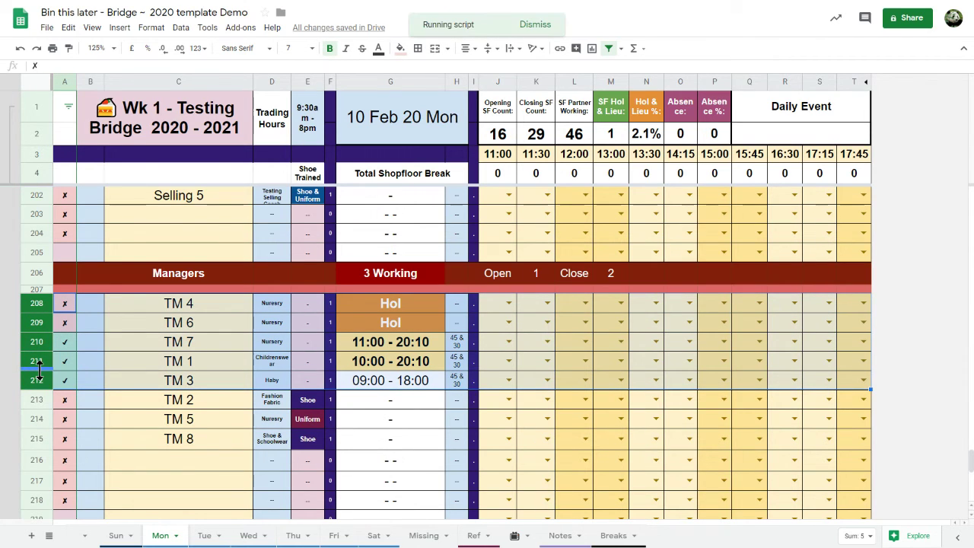
{"action": "scroll", "coordinate": [39, 371], "scroll_direction": "down", "scroll_amount": 4}
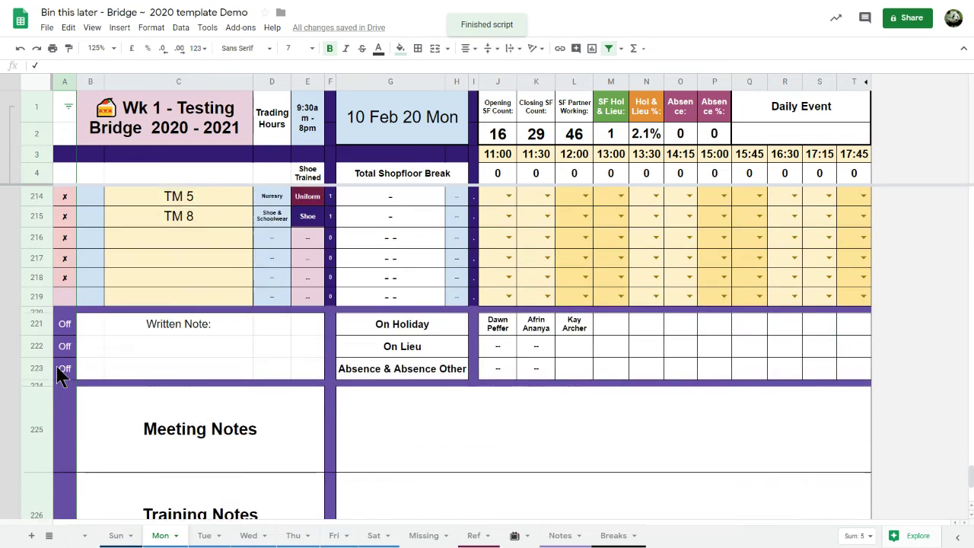
{"action": "scroll", "coordinate": [58, 364], "scroll_direction": "up", "scroll_amount": 2}
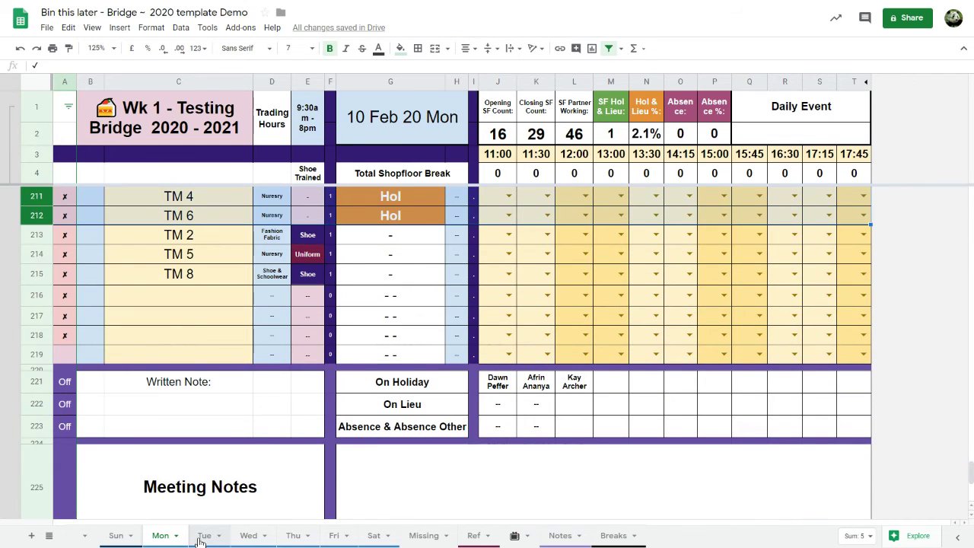
Step: On the Tue sheet, run Sort 1 on CSM rows 7 to 11, and Sort 2 on the working staff in rows 7 and 8
{"action": "left_click", "coordinate": [202, 536]}
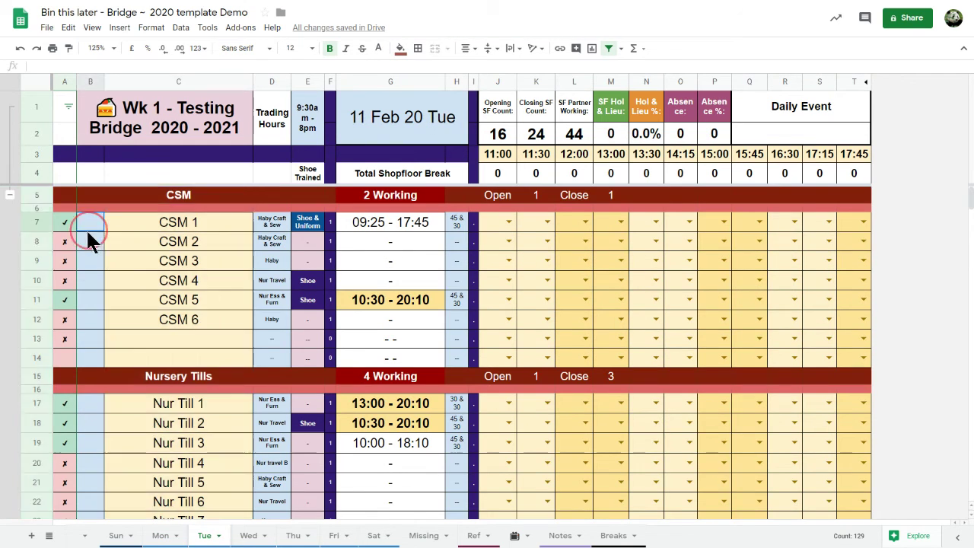
{"action": "left_click_drag", "start_coordinate": [36, 222], "coordinate": [35, 307]}
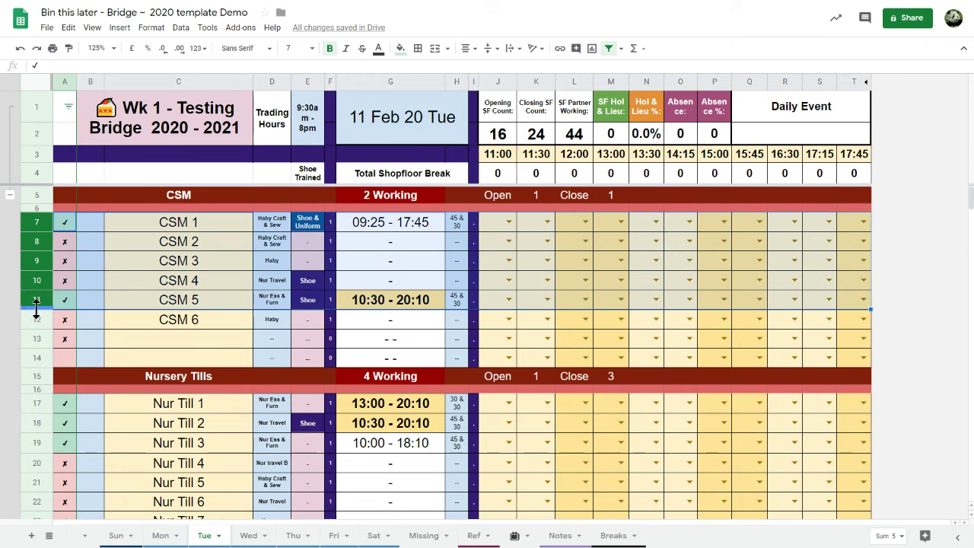
{"action": "key", "text": "ctrl+alt+shift+1"}
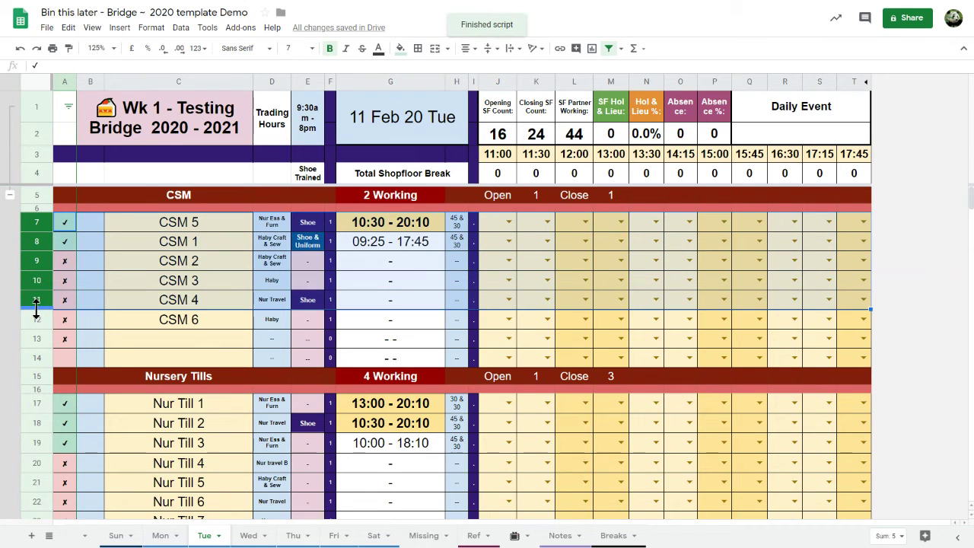
{"action": "left_click", "coordinate": [89, 236]}
{"action": "left_click_drag", "start_coordinate": [38, 223], "coordinate": [38, 239]}
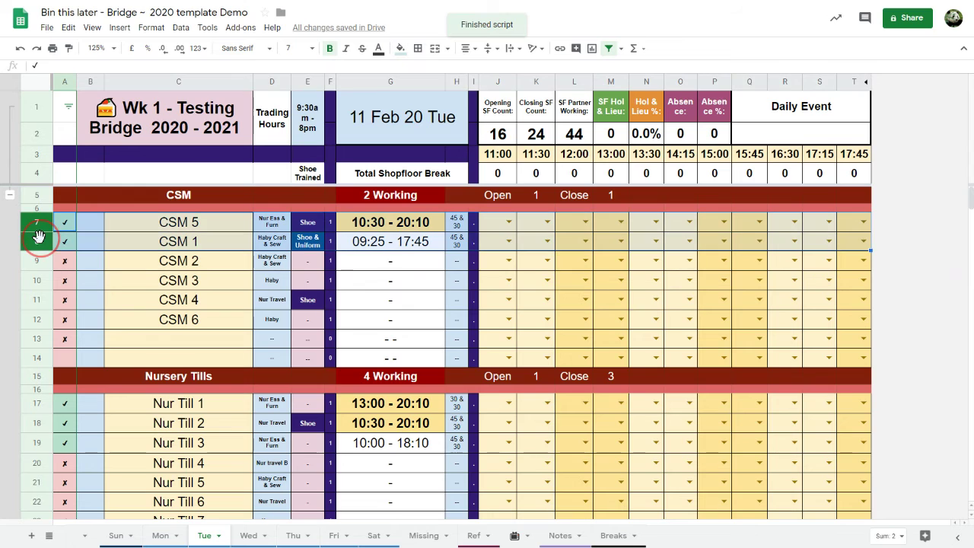
{"action": "key", "text": "ctrl+alt+shift+2"}
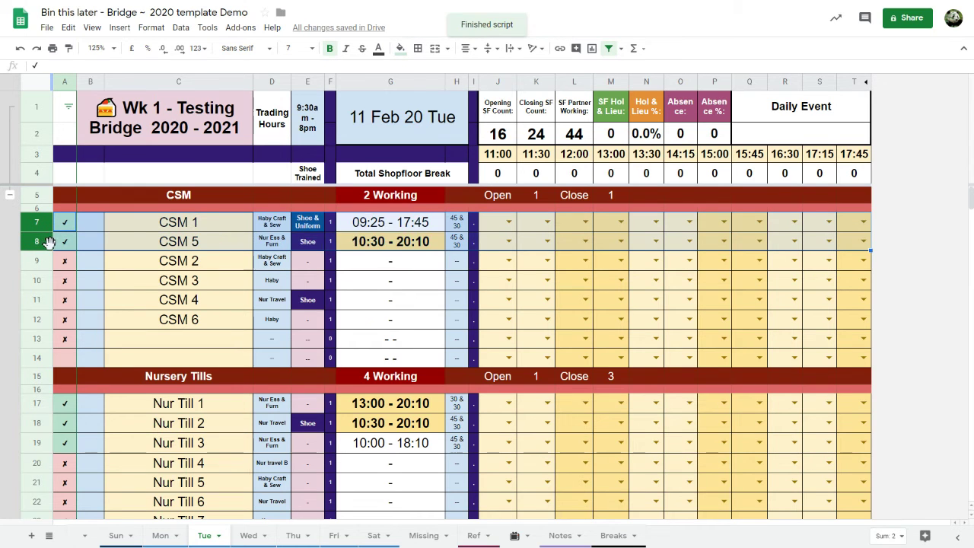
Step: Run Sort 1 on Nursery Tills rows 17 to 27, and Sort 2 on the working staff in rows 17 to 20
{"action": "scroll", "coordinate": [49, 242], "scroll_direction": "down", "scroll_amount": 2}
{"action": "left_click_drag", "start_coordinate": [43, 303], "coordinate": [56, 424]}
{"action": "key", "text": "ctrl+alt+shift+2"}
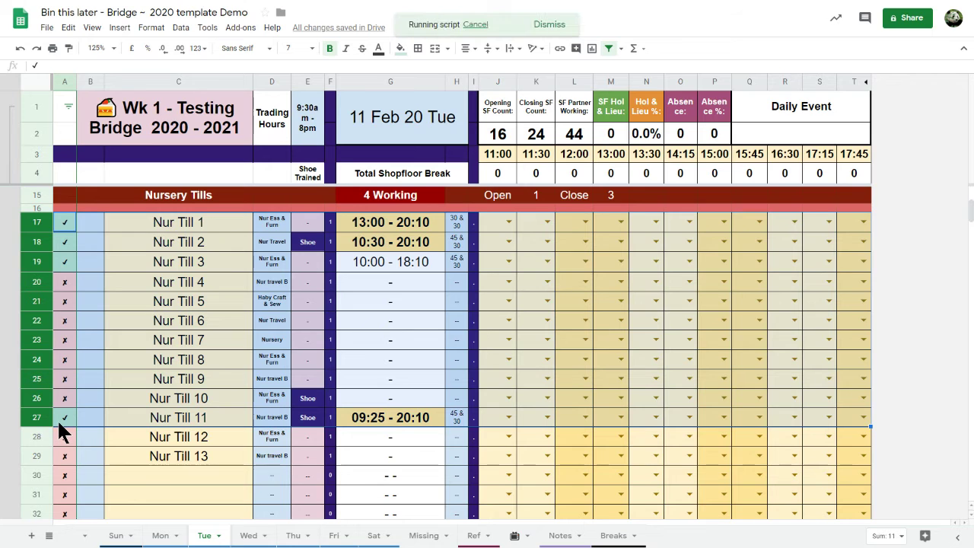
{"action": "scroll", "coordinate": [84, 351], "scroll_direction": "down", "scroll_amount": 2}
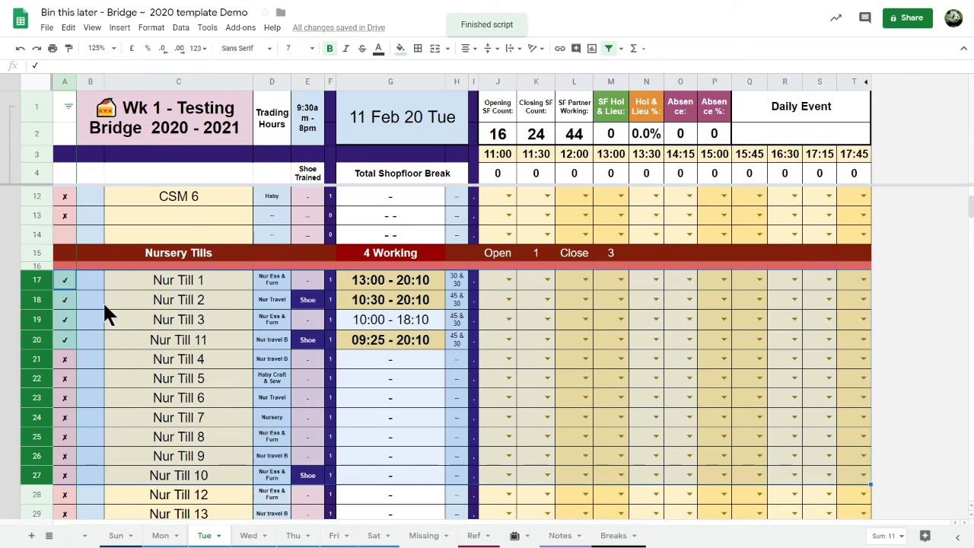
{"action": "left_click_drag", "start_coordinate": [37, 280], "coordinate": [36, 339]}
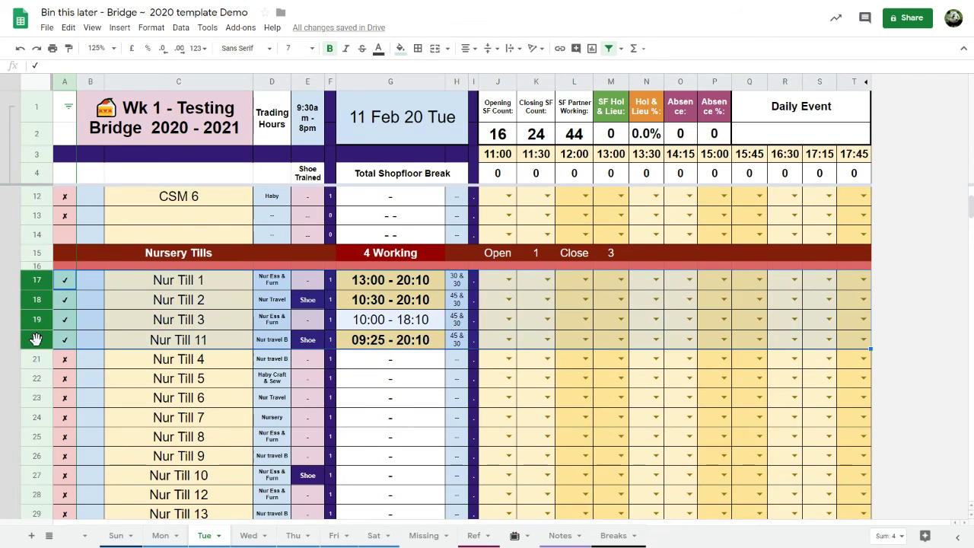
{"action": "key", "text": "ctrl+alt+shift+2"}
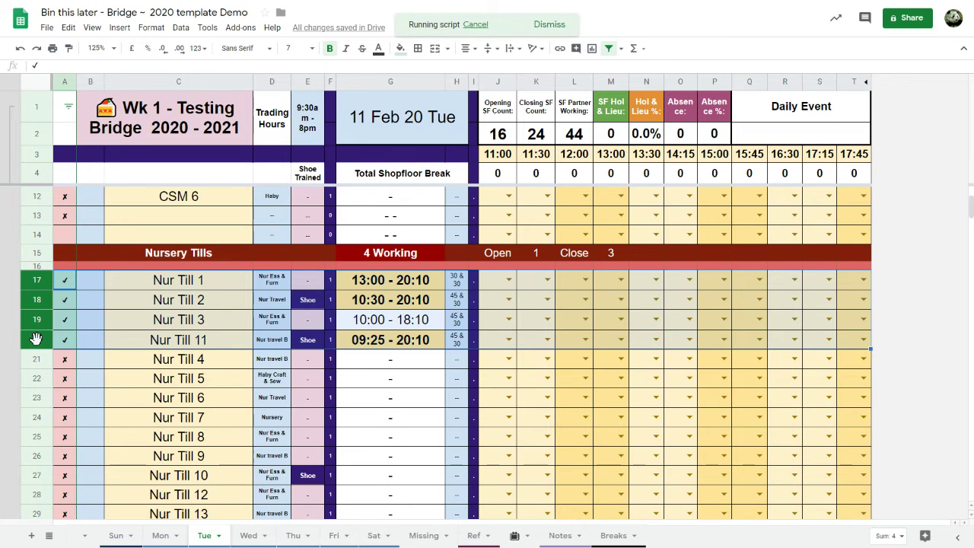
Step: Run Sort 1 on Childrens Tills rows 38 to 47, and Sort 2 on the working staff in rows 38 and 39
{"action": "scroll", "coordinate": [39, 335], "scroll_direction": "down", "scroll_amount": 5}
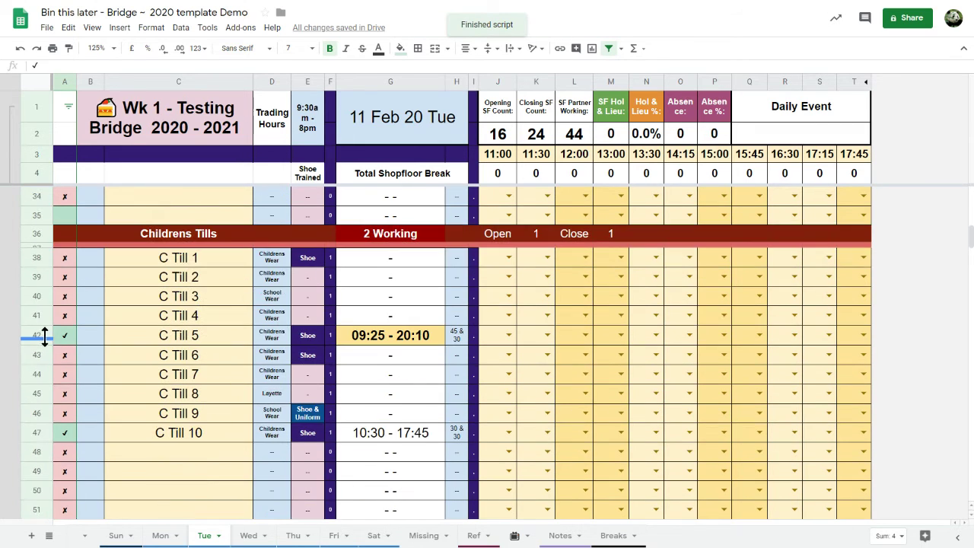
{"action": "left_click_drag", "start_coordinate": [34, 257], "coordinate": [40, 433]}
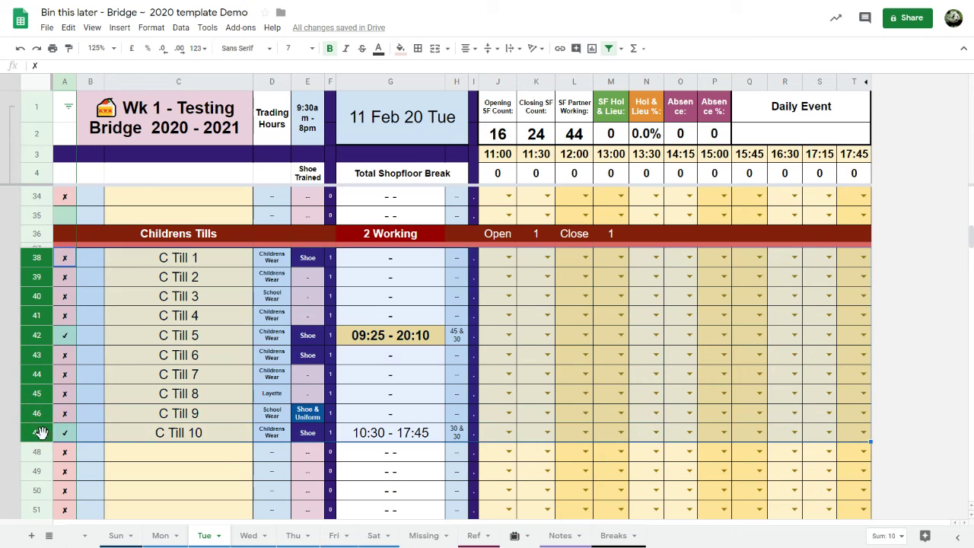
{"action": "key", "text": "ctrl+alt+shift+2"}
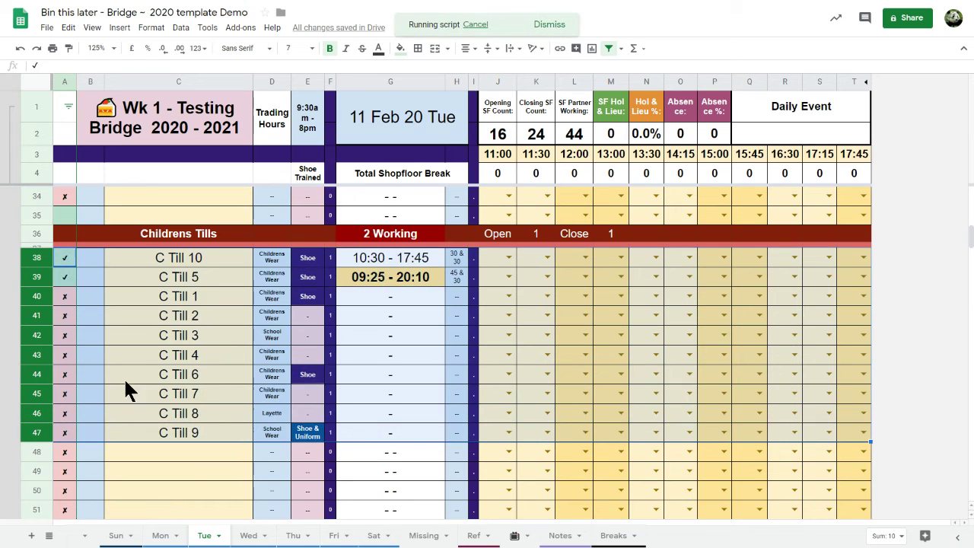
{"action": "left_click_drag", "start_coordinate": [36, 256], "coordinate": [35, 278]}
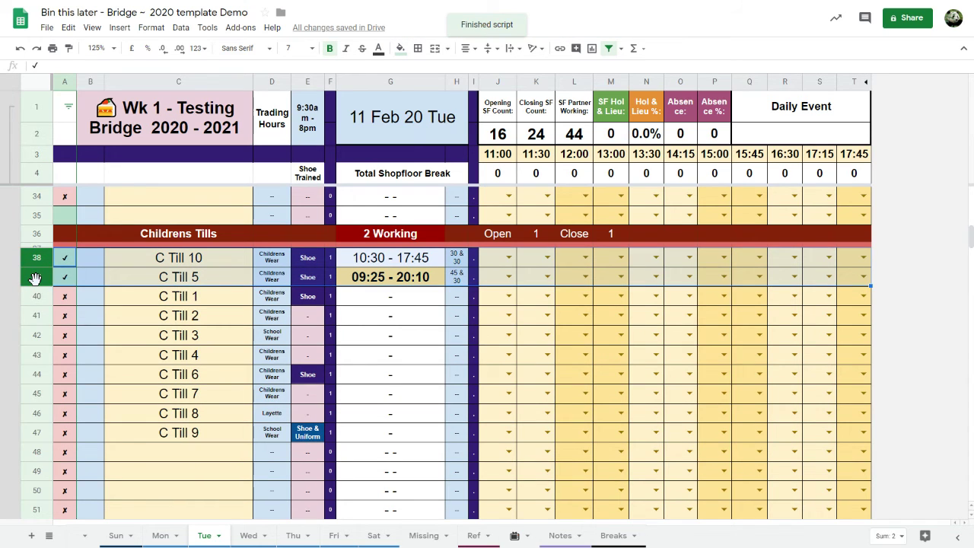
{"action": "key", "text": "ctrl+alt+shift+3"}
{"action": "scroll", "coordinate": [39, 286], "scroll_direction": "down", "scroll_amount": 3}
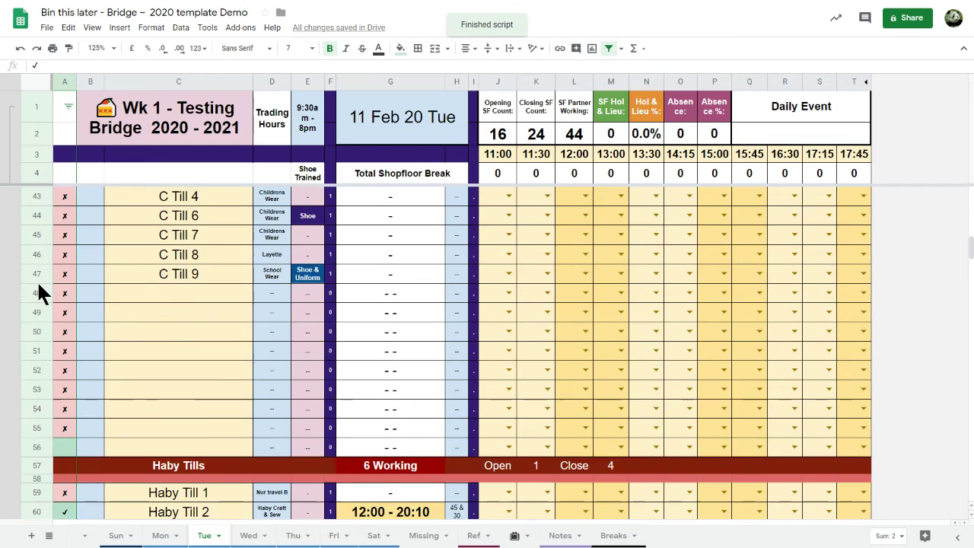
Step: Run Sort 1 on Haby Tills rows 59 to 68, and Sort 2 on the working staff in rows 59 to 64
{"action": "scroll", "coordinate": [40, 294], "scroll_direction": "down", "scroll_amount": 5}
{"action": "left_click_drag", "start_coordinate": [37, 221], "coordinate": [52, 397]}
{"action": "key", "text": "ctrl+alt+shift+3"}
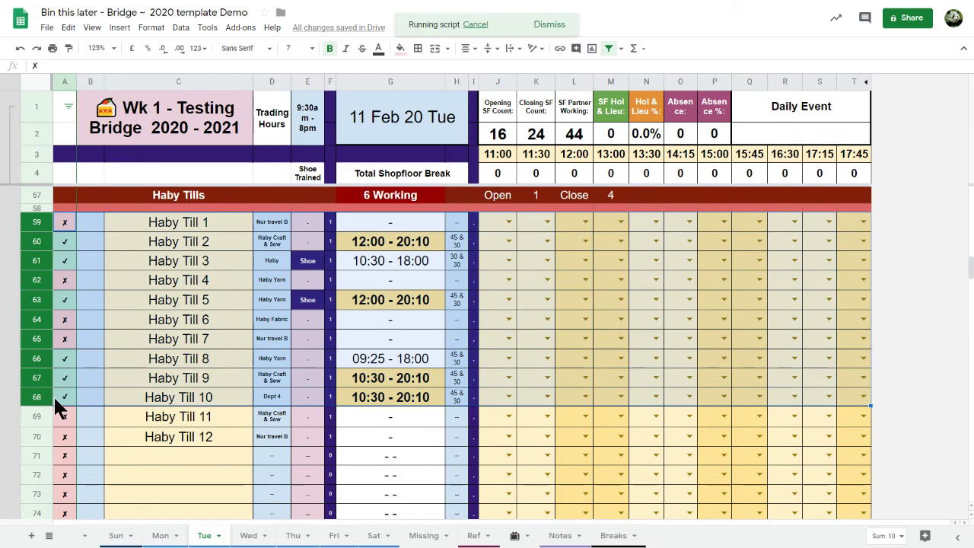
{"action": "scroll", "coordinate": [74, 304], "scroll_direction": "up", "scroll_amount": 1}
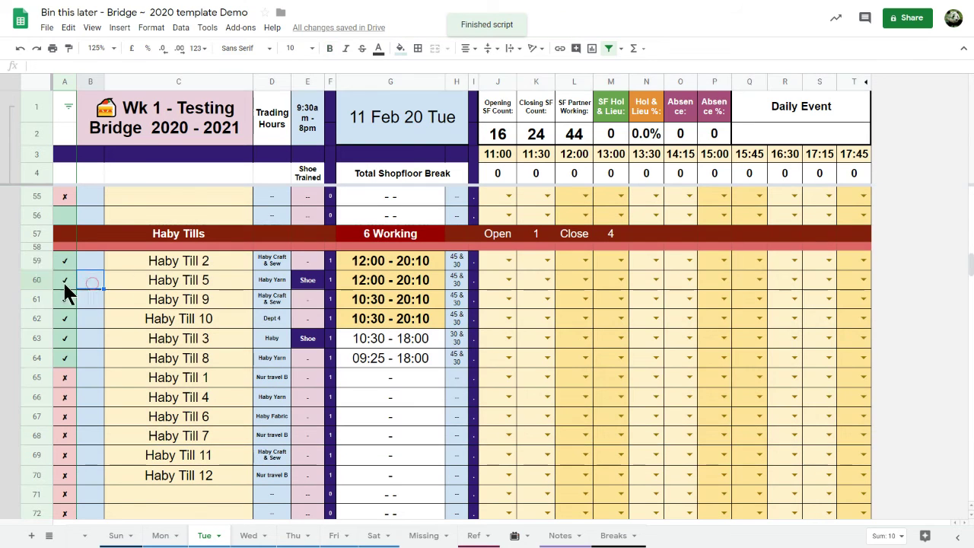
{"action": "left_click_drag", "start_coordinate": [38, 260], "coordinate": [39, 355]}
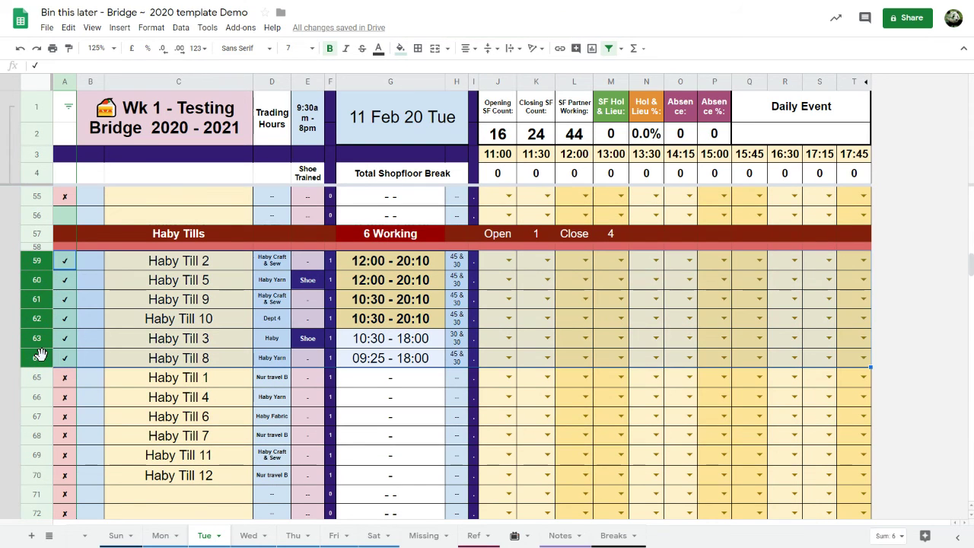
{"action": "key", "text": "ctrl+alt+shift+3"}
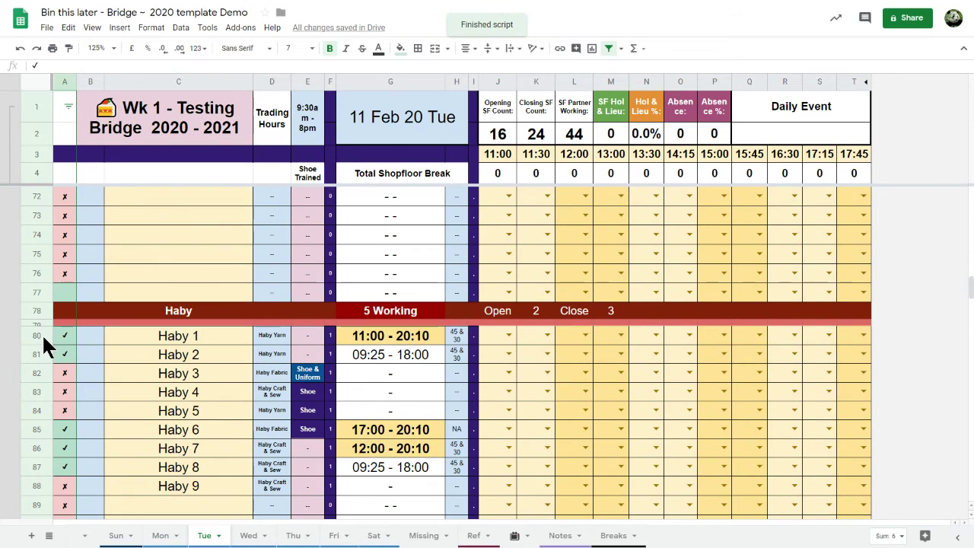
Step: Run Sort 1 on Haby rows 80 to 87
{"action": "left_click_drag", "start_coordinate": [43, 341], "coordinate": [42, 466]}
{"action": "key", "text": "ctrl+alt+shift+3"}
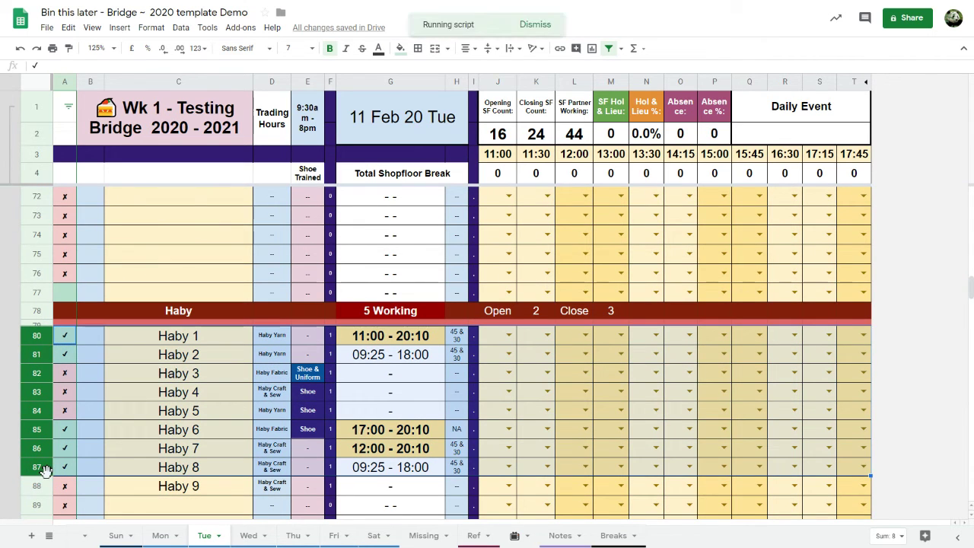
{"action": "left_click", "coordinate": [120, 354]}
Step: Remove the Sort 1 and Sort 2 macros from the spreadsheet and save the updated macro list
{"action": "scroll", "coordinate": [135, 330], "scroll_direction": "up", "scroll_amount": 4}
{"action": "left_click", "coordinate": [208, 27]}
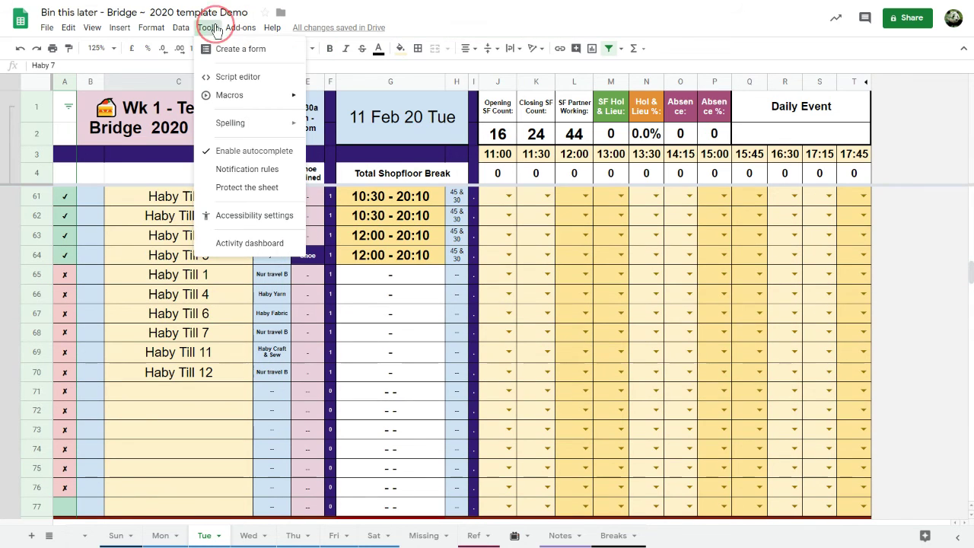
{"action": "mouse_move", "coordinate": [214, 96]}
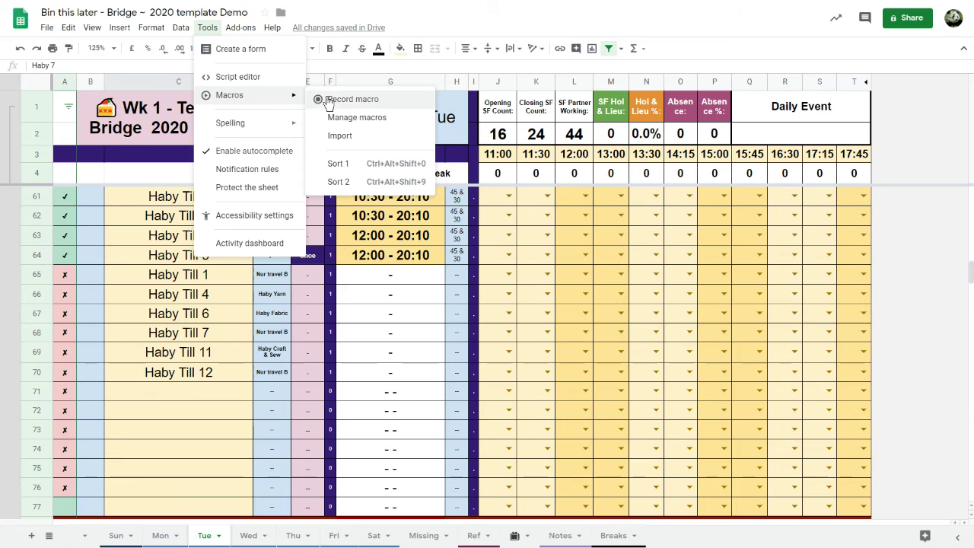
{"action": "left_click", "coordinate": [344, 126]}
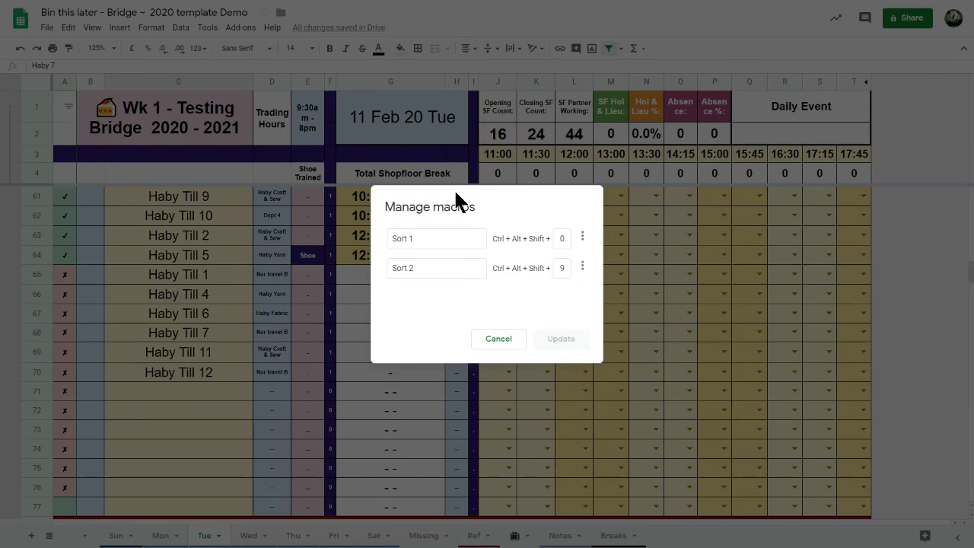
{"action": "left_click", "coordinate": [584, 238]}
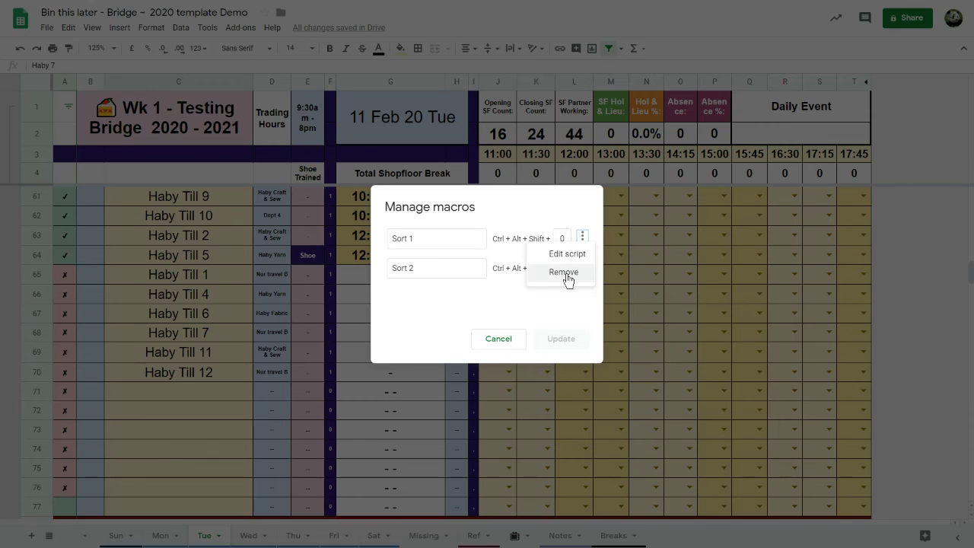
{"action": "left_click", "coordinate": [567, 274]}
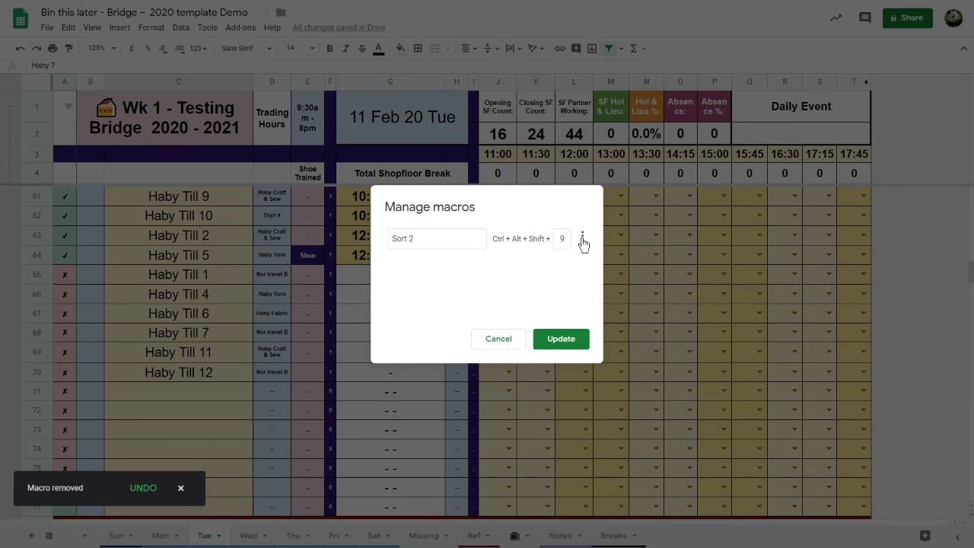
{"action": "left_click", "coordinate": [583, 239]}
{"action": "left_click", "coordinate": [567, 276]}
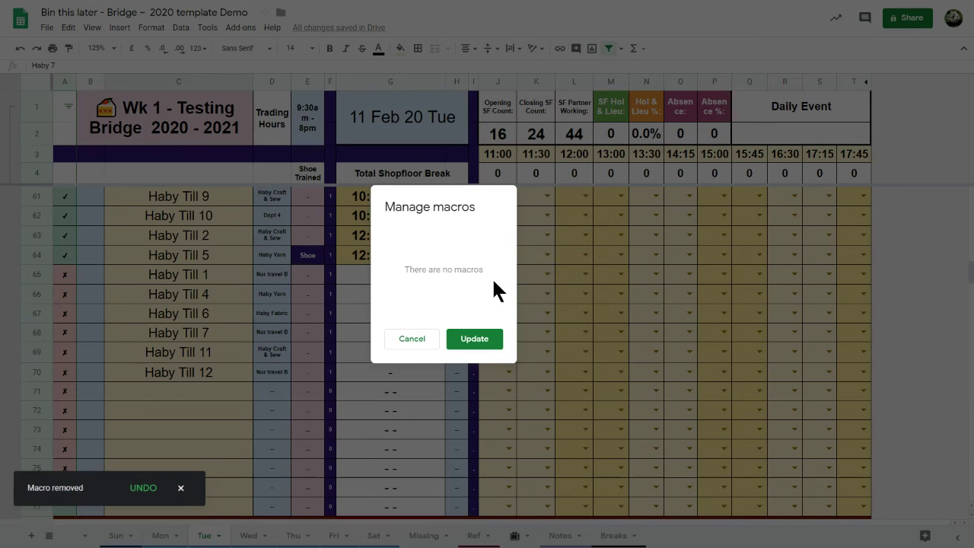
{"action": "left_click", "coordinate": [467, 340]}
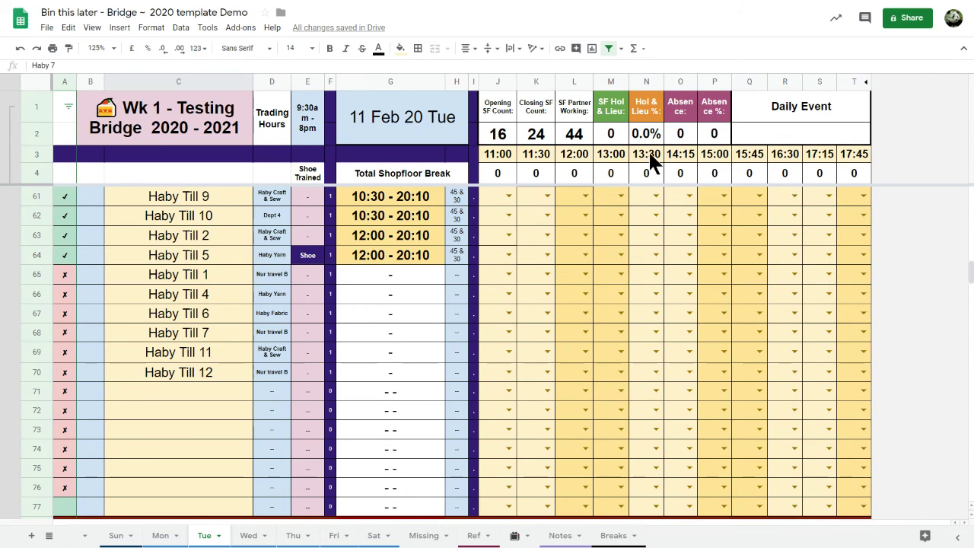
Step: Leave the full-screen view and restore the spreadsheet's full header above the Haby Tills section
{"action": "left_click", "coordinate": [963, 48]}
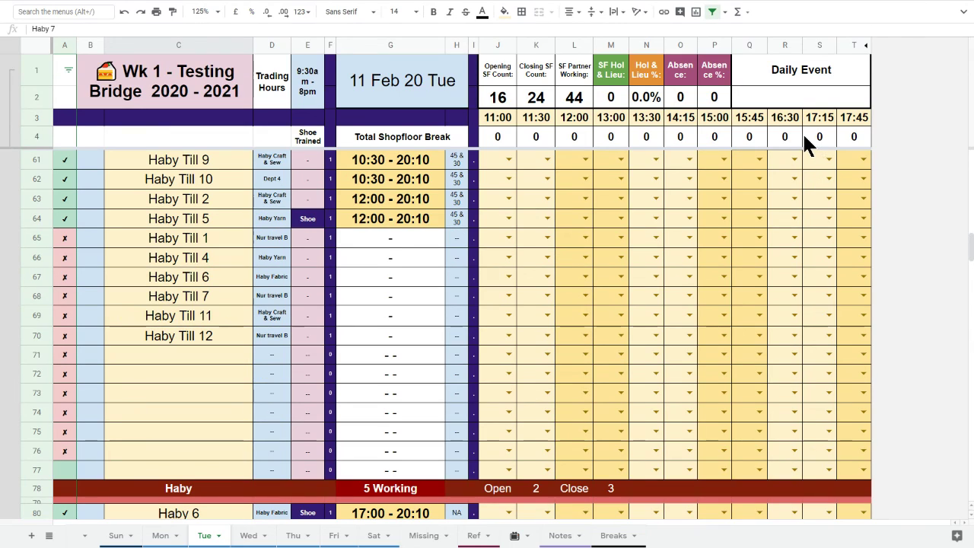
{"action": "key", "text": "F11"}
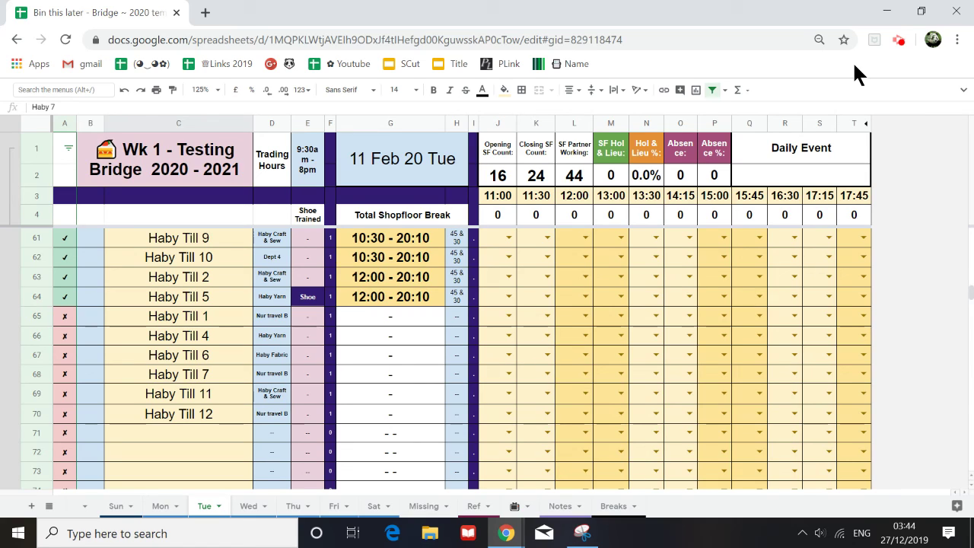
{"action": "scroll", "coordinate": [100, 335], "scroll_direction": "up", "scroll_amount": 3}
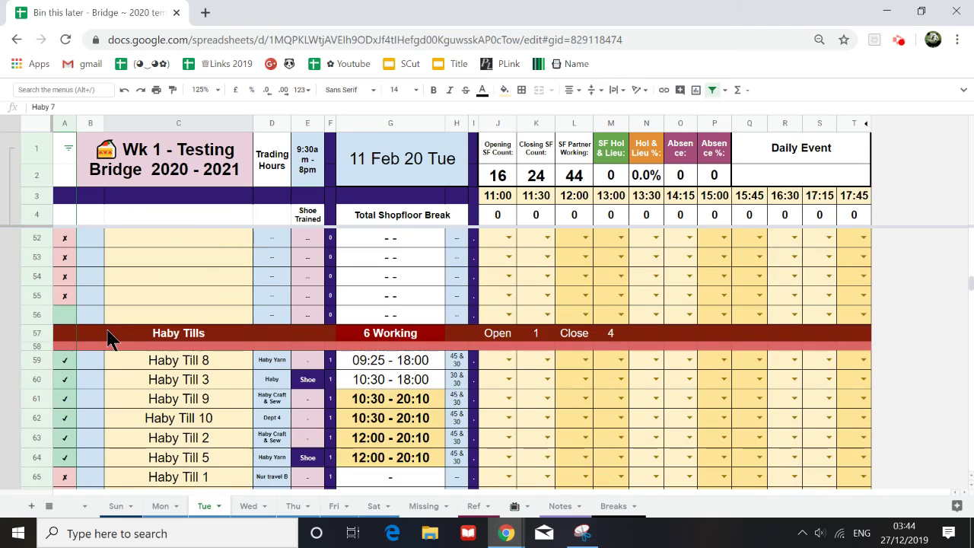
{"action": "left_click", "coordinate": [964, 90]}
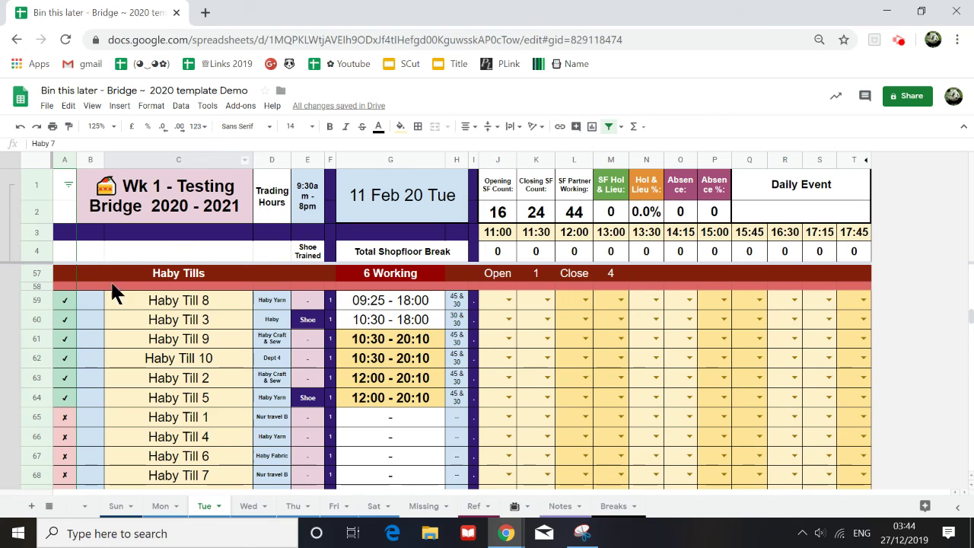
{"action": "left_click_drag", "start_coordinate": [36, 299], "coordinate": [27, 398]}
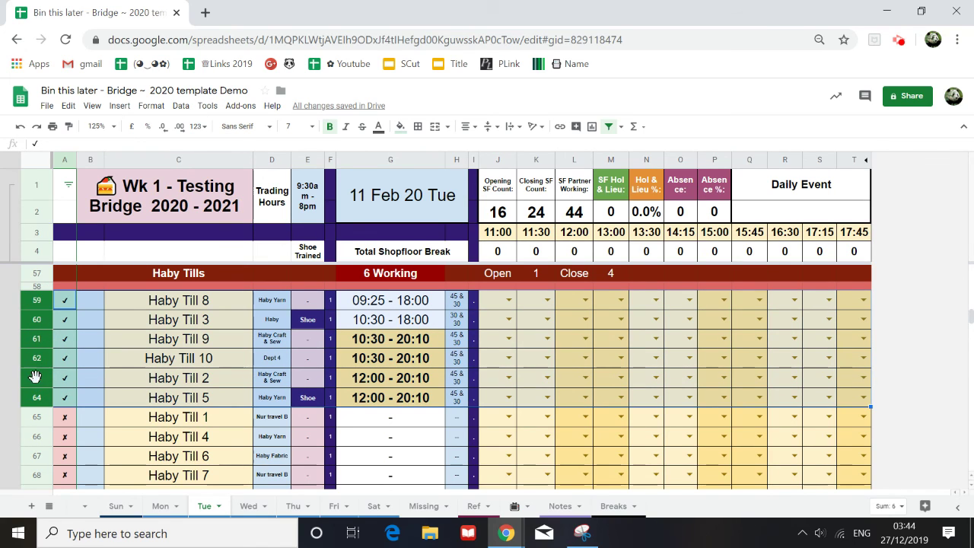
{"action": "left_click", "coordinate": [207, 106]}
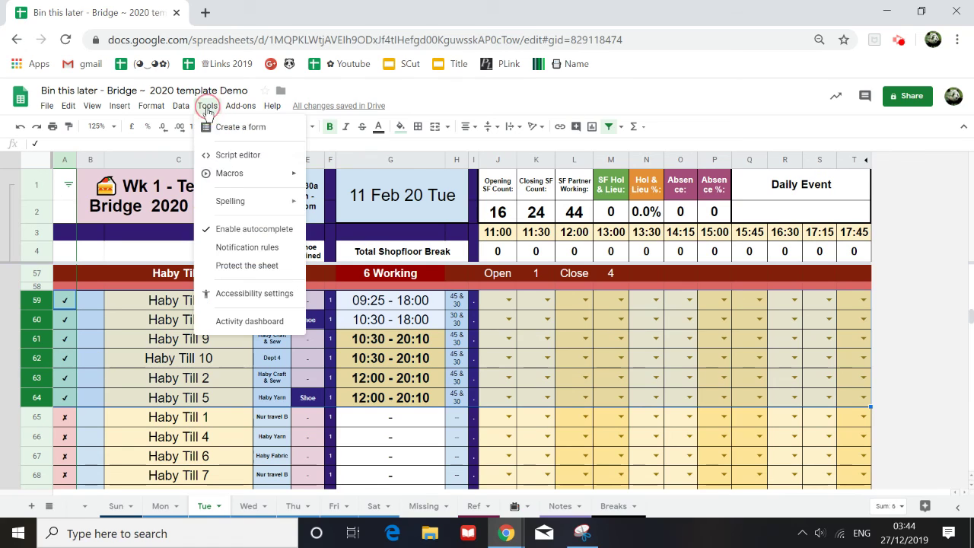
{"action": "mouse_move", "coordinate": [213, 181]}
{"action": "left_click", "coordinate": [348, 182]}
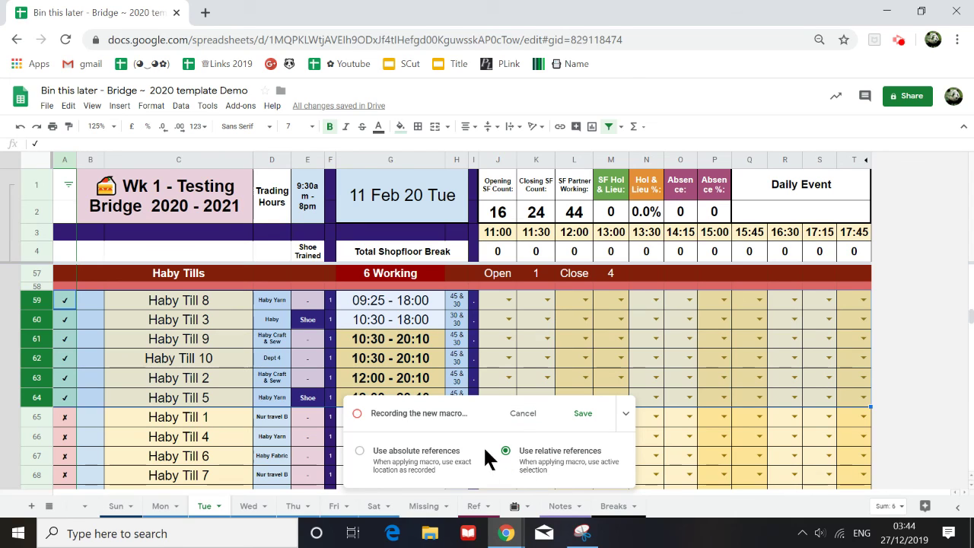
{"action": "left_click", "coordinate": [520, 415]}
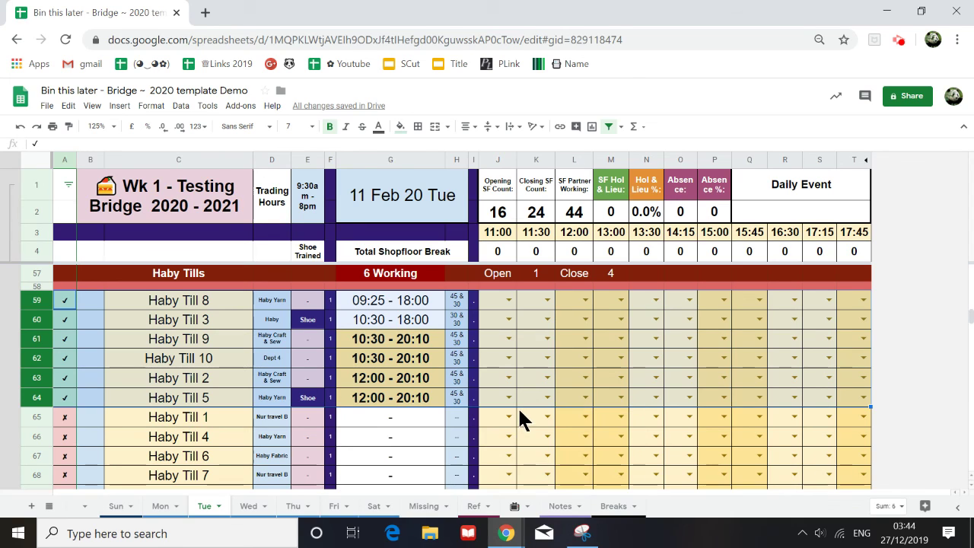